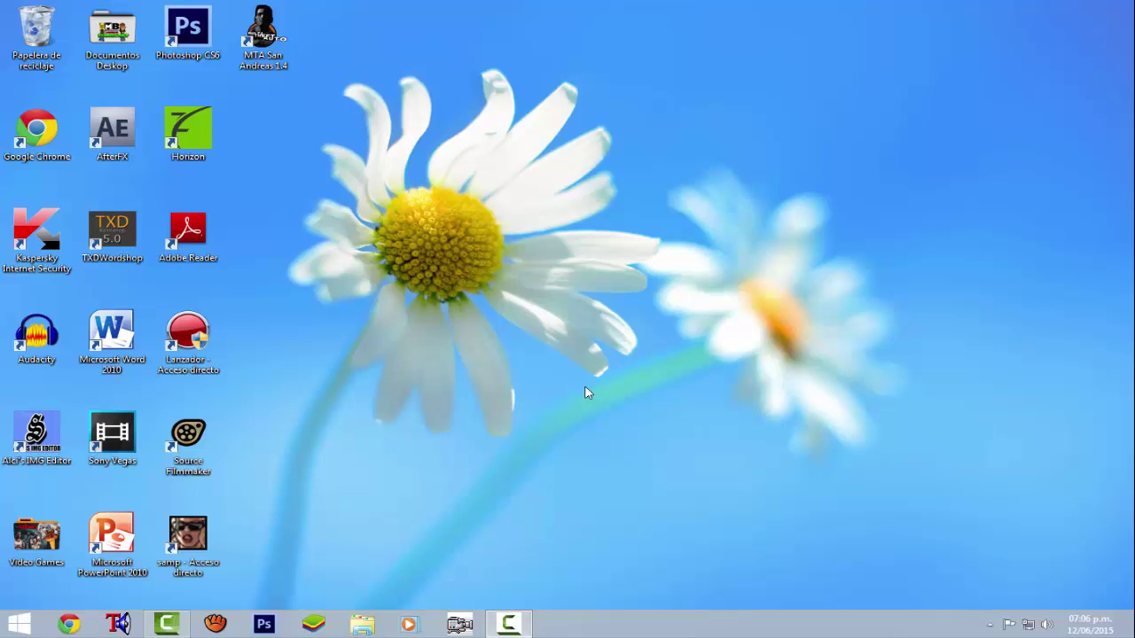
left_click_drag(547, 252, 691, 381)
left_click_drag(665, 332, 558, 214)
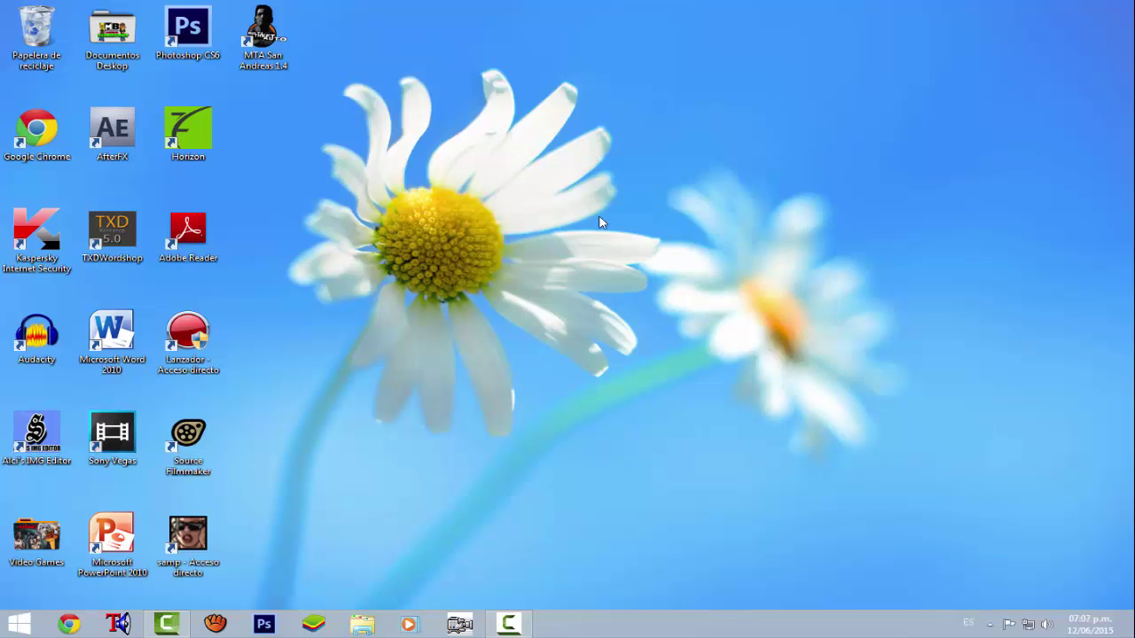
left_click_drag(754, 182, 815, 308)
left_click_drag(924, 329, 591, 457)
left_click_drag(667, 213, 556, 310)
left_click_drag(349, 188, 510, 262)
left_click_drag(313, 272, 679, 427)
left_click_drag(541, 256, 638, 368)
Switch to Camtasia Studio and import the image Render Original 12 from the Nuevo Render folder inside Imagenes para videos
left_click(167, 624)
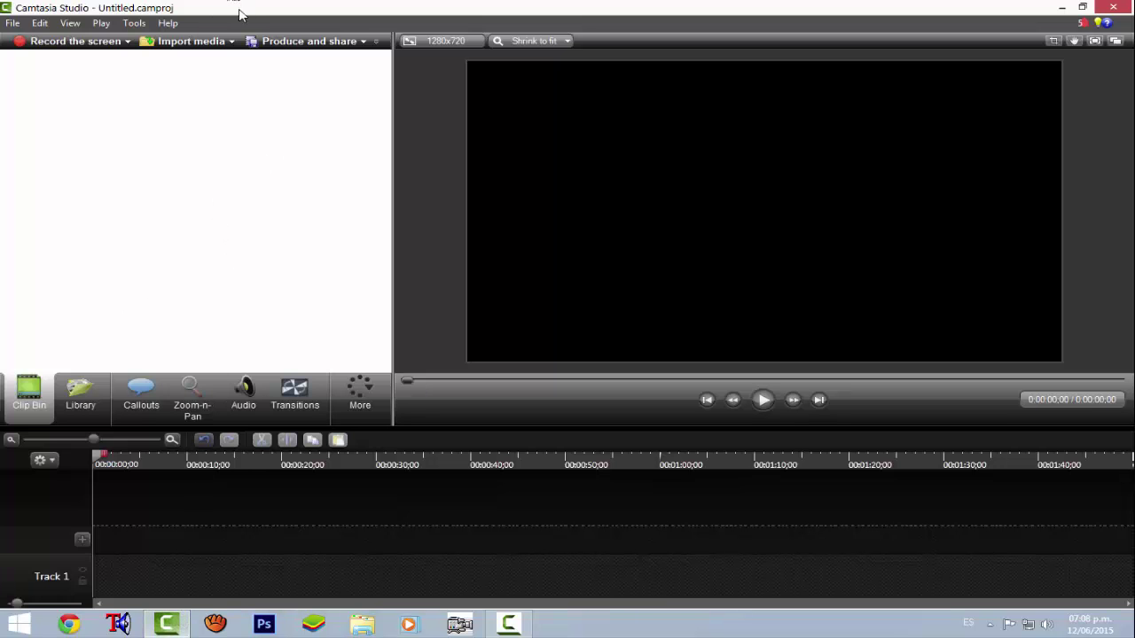
left_click(204, 43)
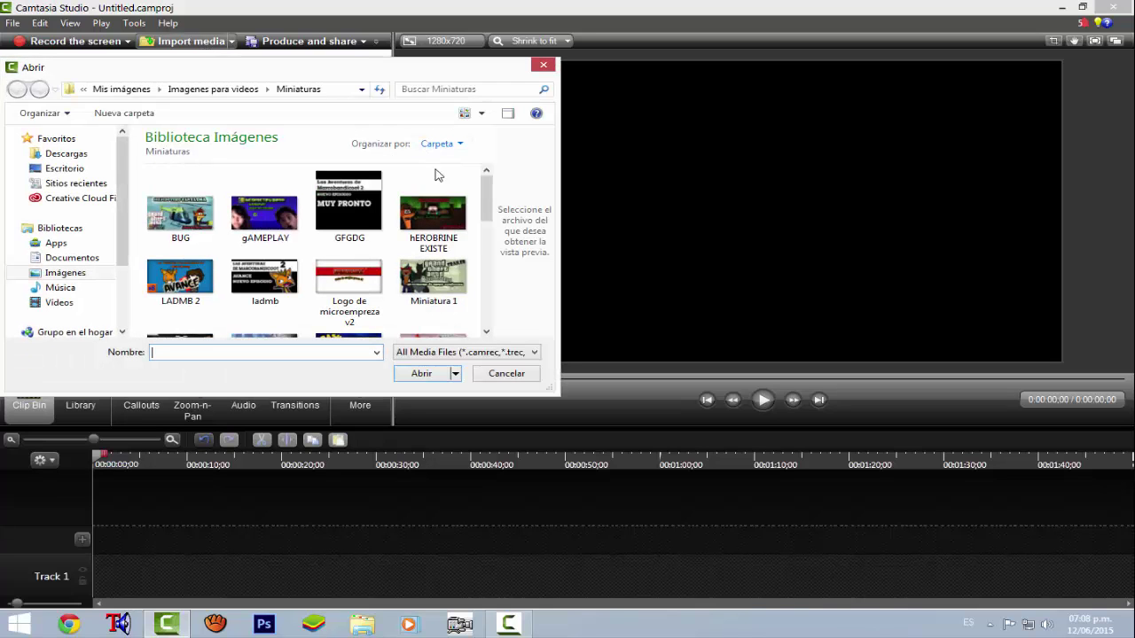
left_click(209, 91)
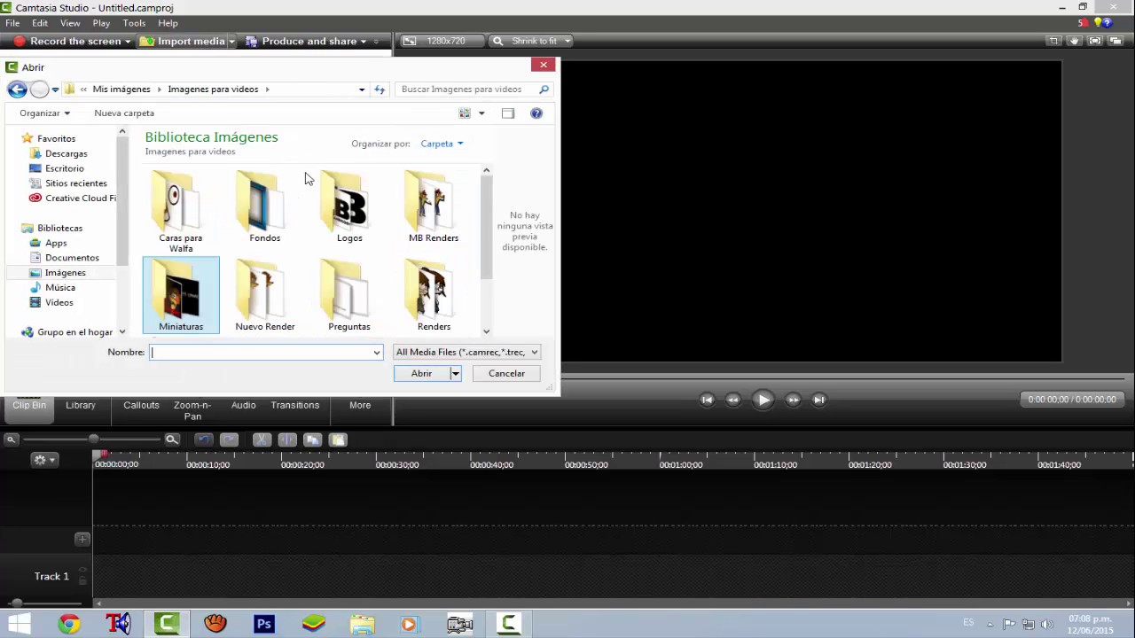
left_click(285, 299)
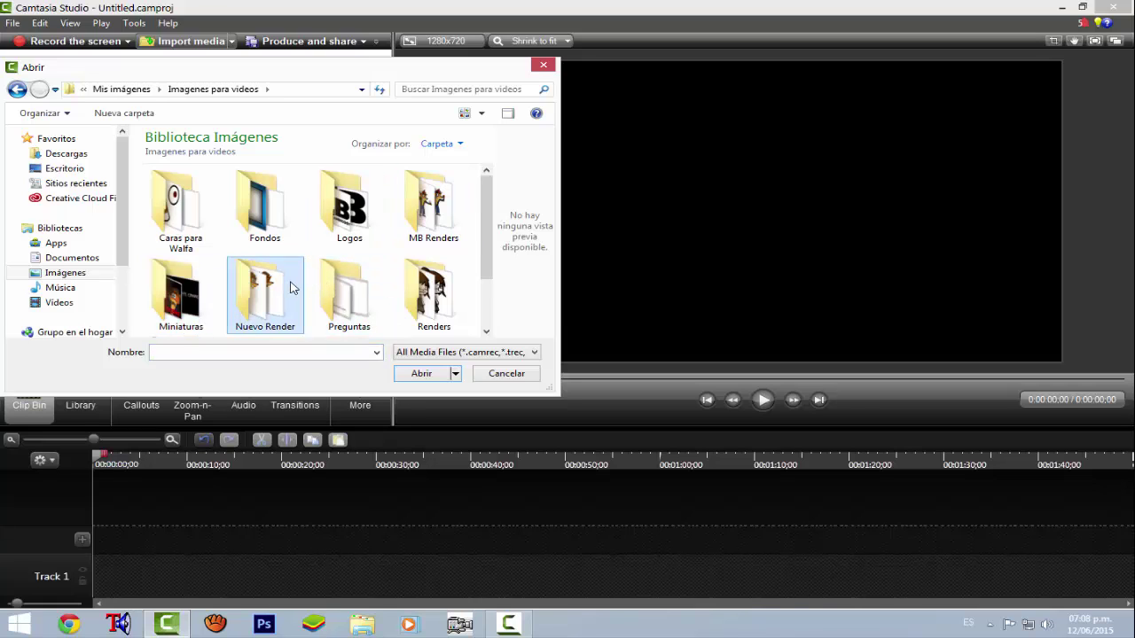
double_click(293, 286)
scroll(490, 224, "down", 3)
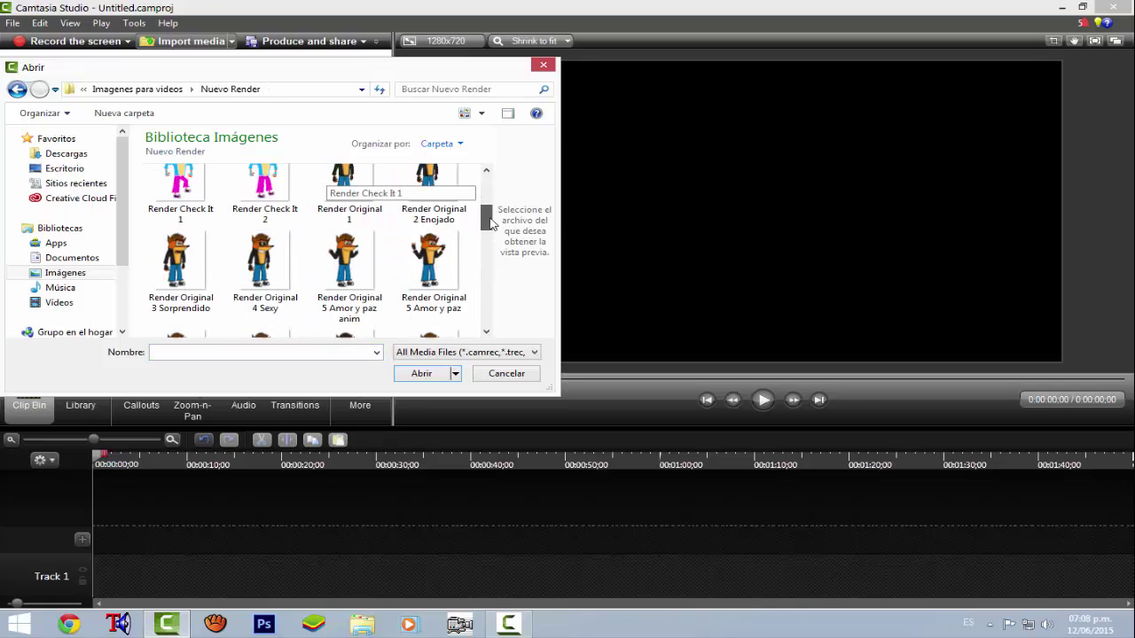
left_click_drag(490, 224, 495, 252)
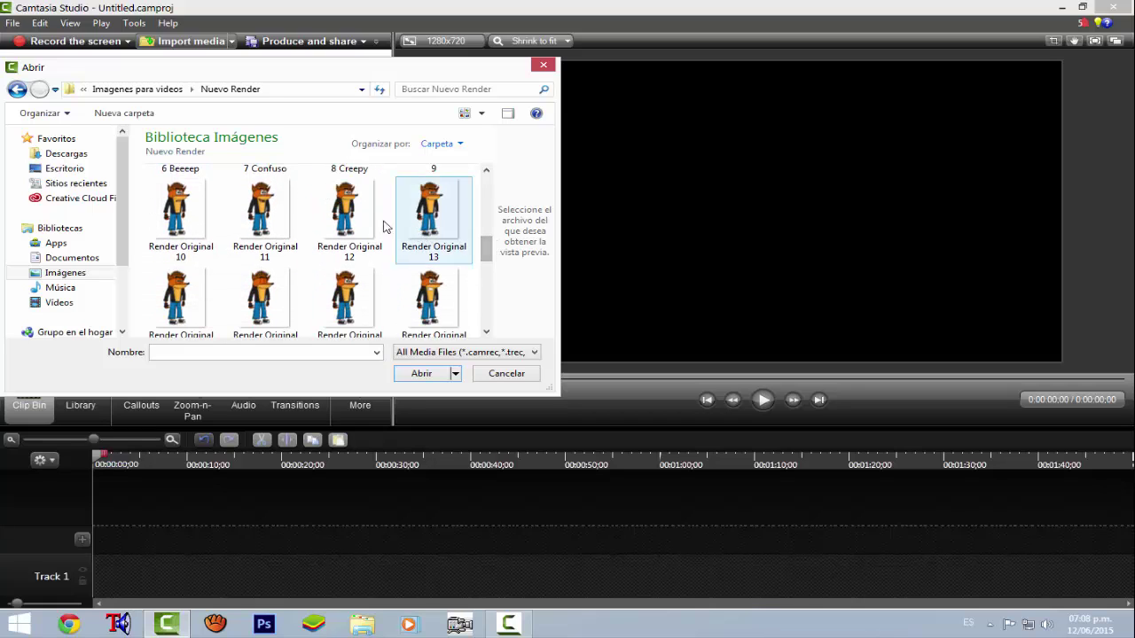
left_click(339, 211)
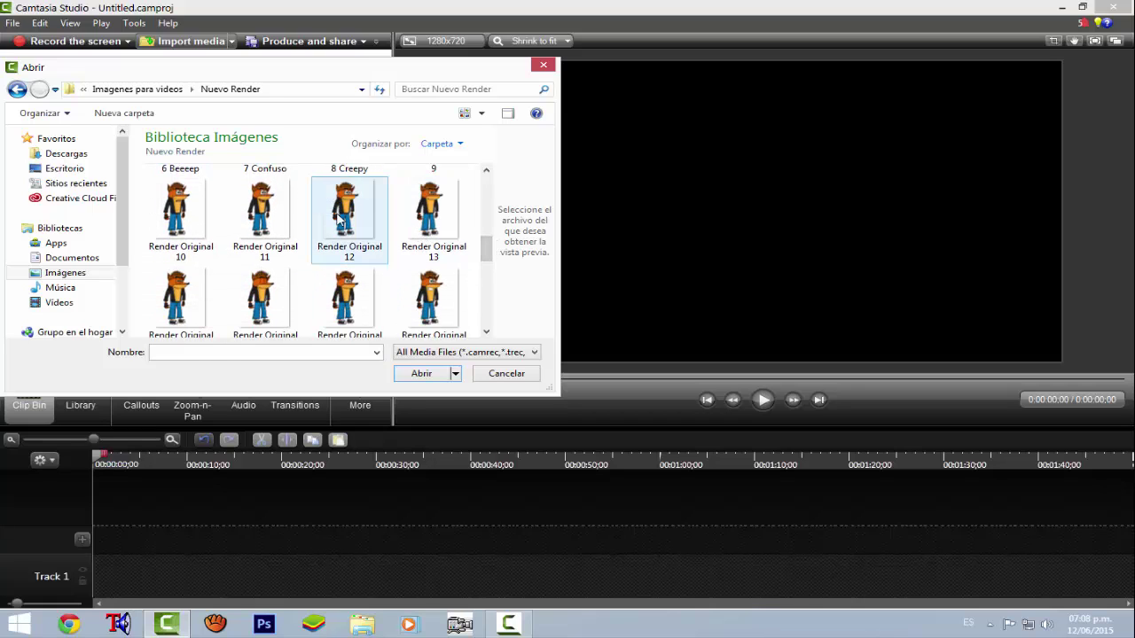
left_click(421, 373)
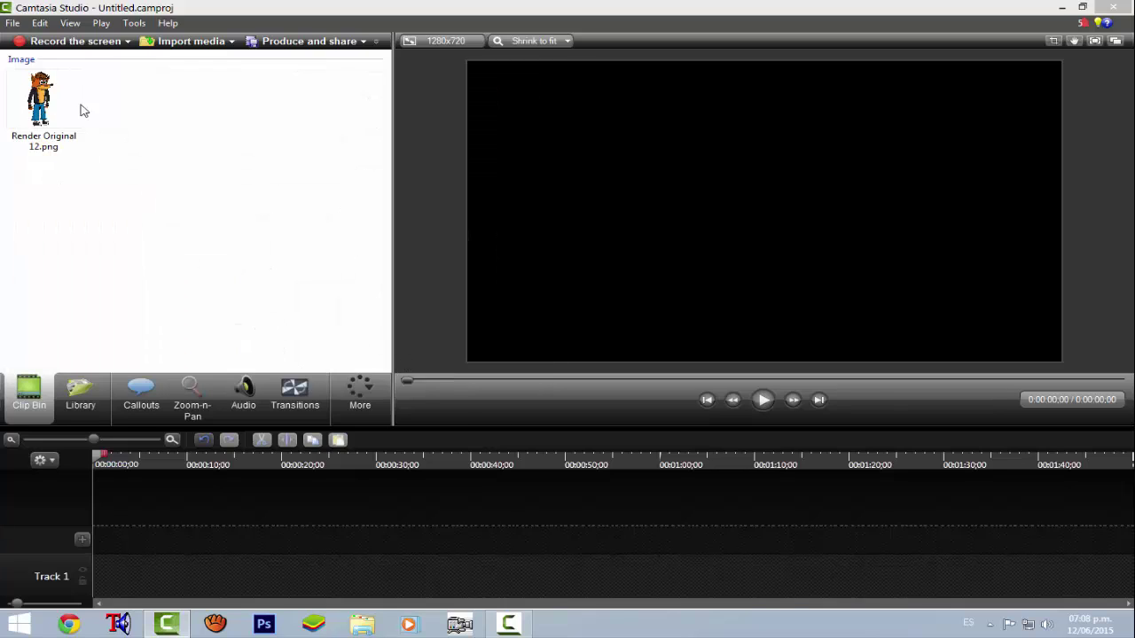
Place Render Original 12.png at the start of Track 1 and select the clip
left_click_drag(153, 103, 143, 119)
left_click_drag(71, 94, 125, 55)
left_click_drag(128, 344, 105, 581)
left_click(133, 576)
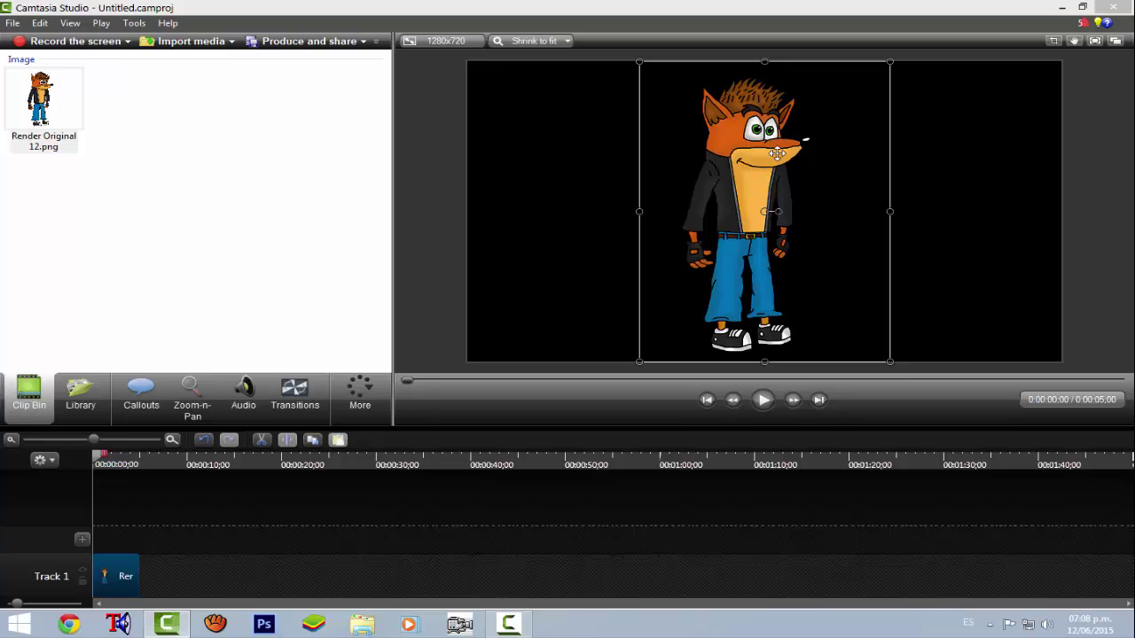
Dismiss the Windows performance prompt by keeping the current color scheme, with the preview canvas zoomed to 50%
scroll(762, 155, "up", 3)
scroll(762, 161, "down", 3)
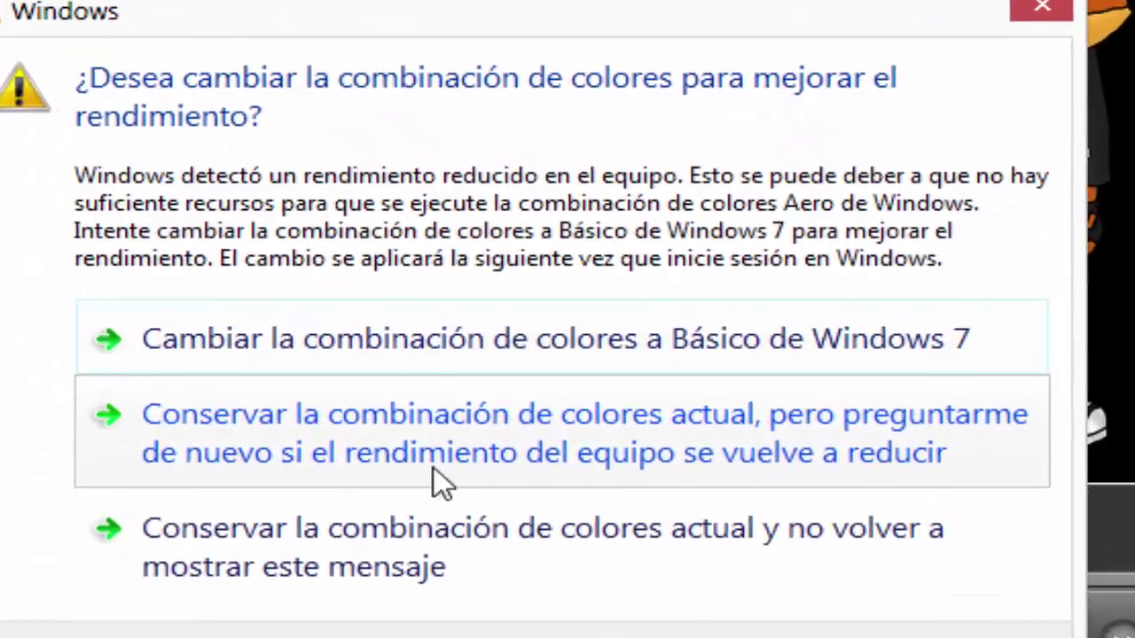
left_click(603, 420)
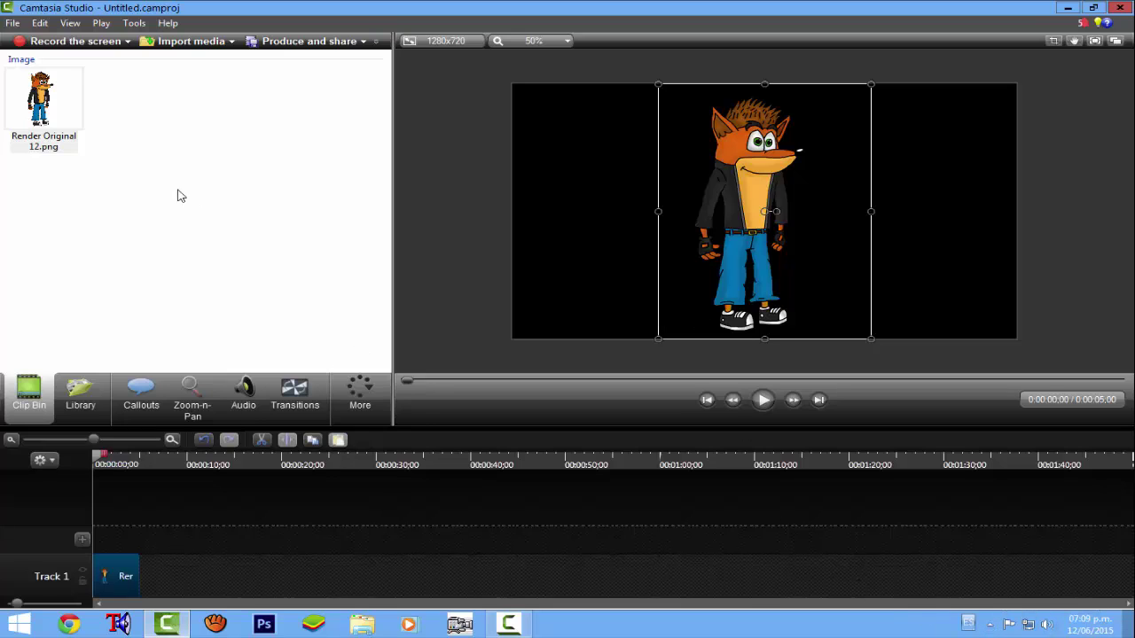
left_click_drag(233, 134, 238, 201)
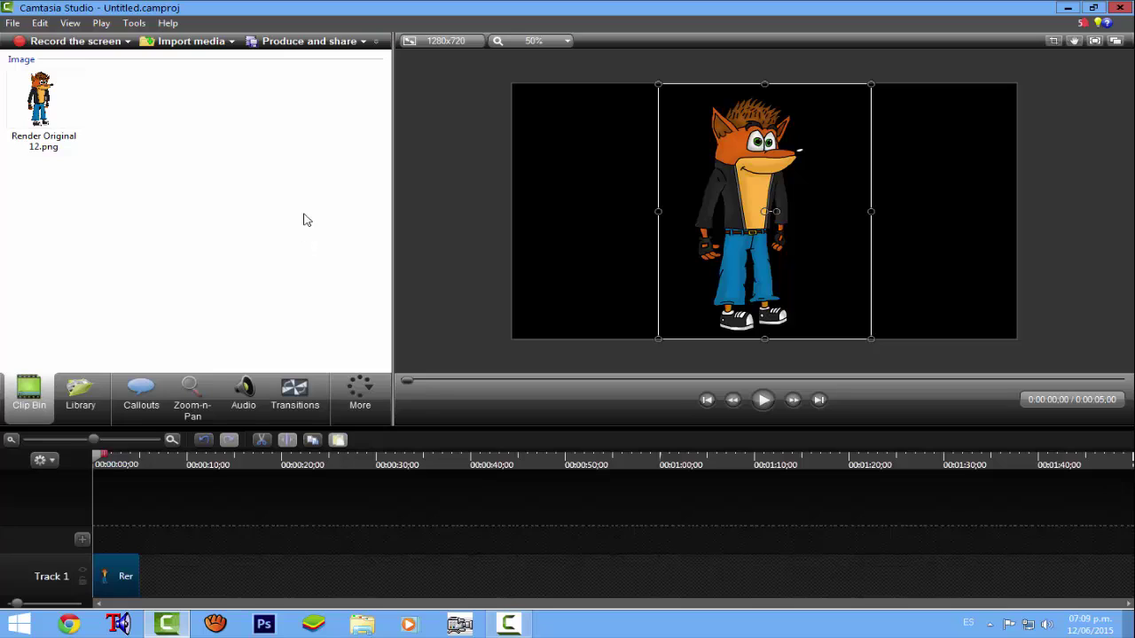
mouse_move(750, 203)
left_mouse_down()
mouse_move(725, 216)
mouse_move(760, 189)
left_mouse_up()
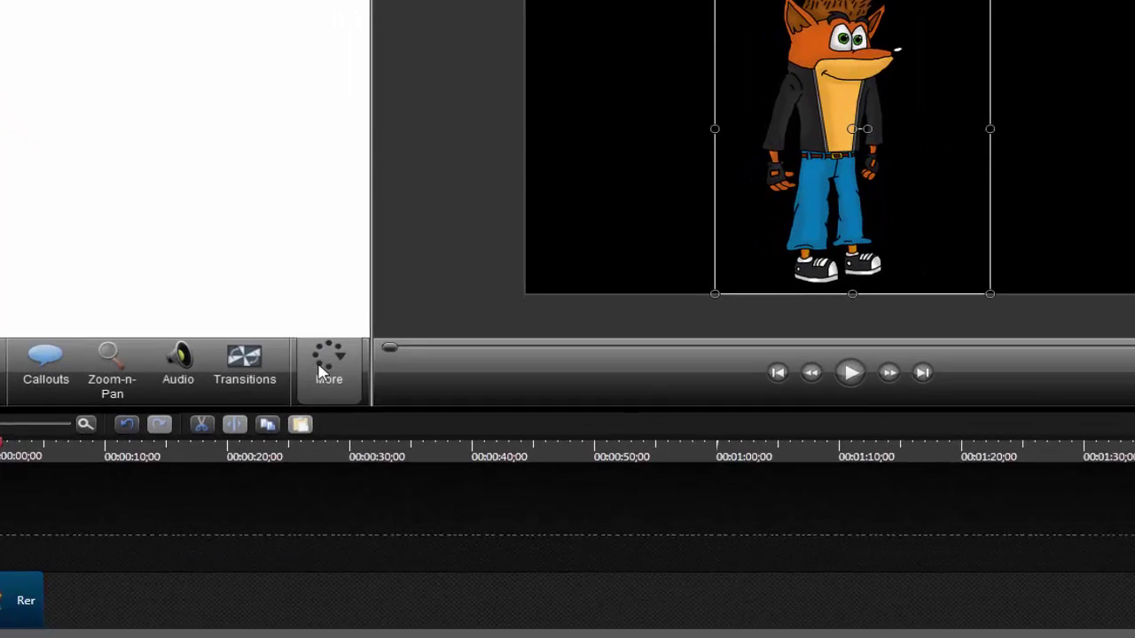
Add a visual properties animation at the start of the character clip and move the character horizontally to about X 370
left_click(360, 395)
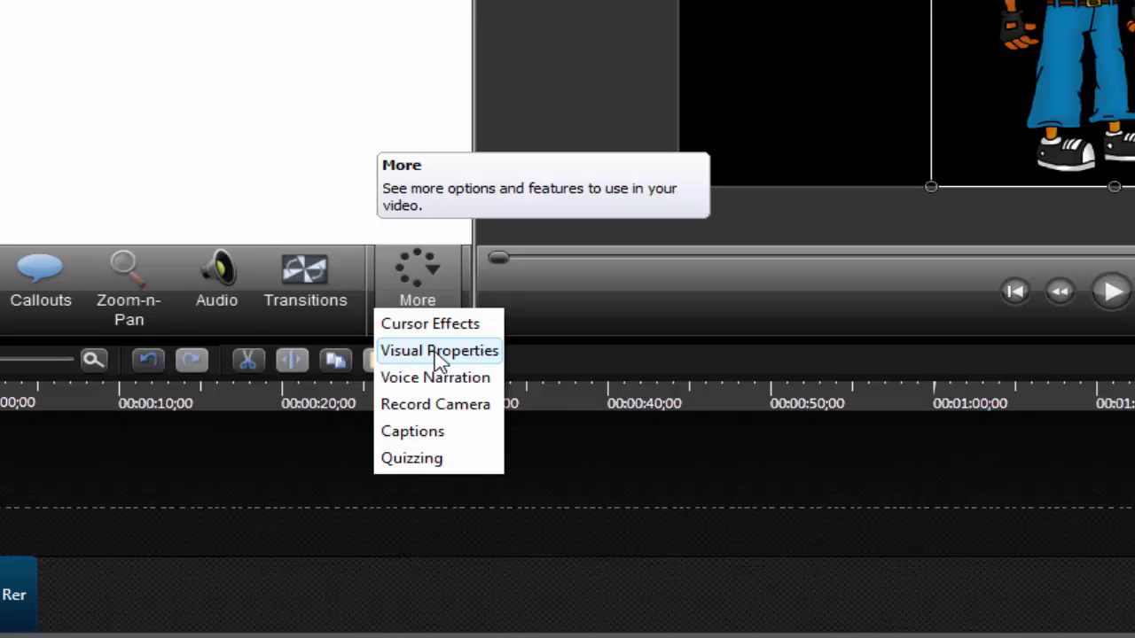
left_click(384, 387)
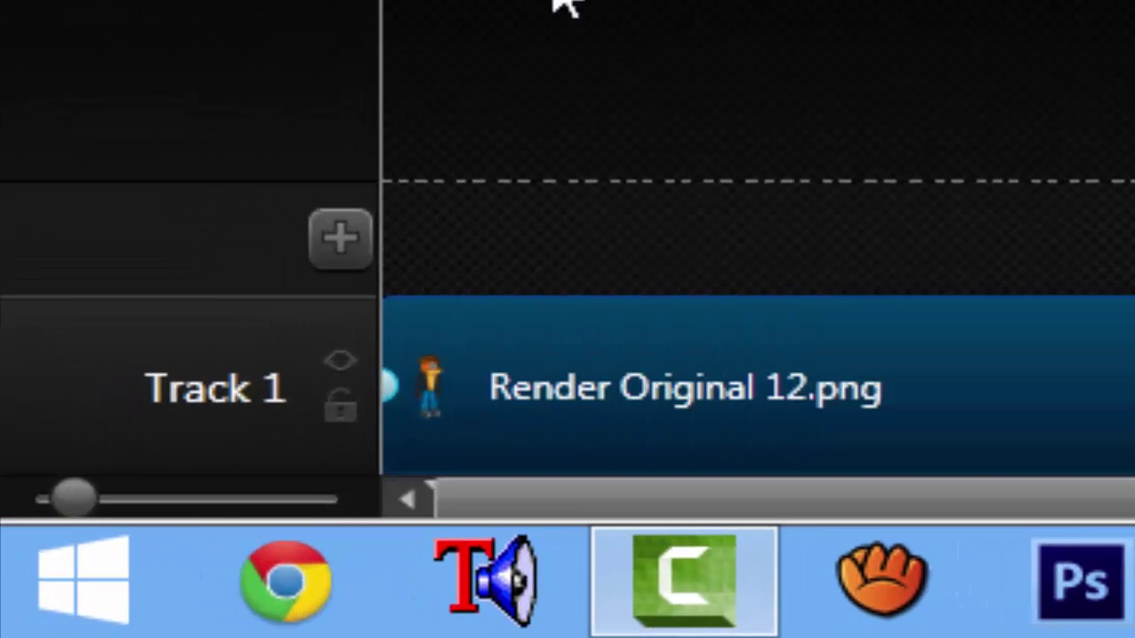
left_click_drag(403, 403, 347, 412)
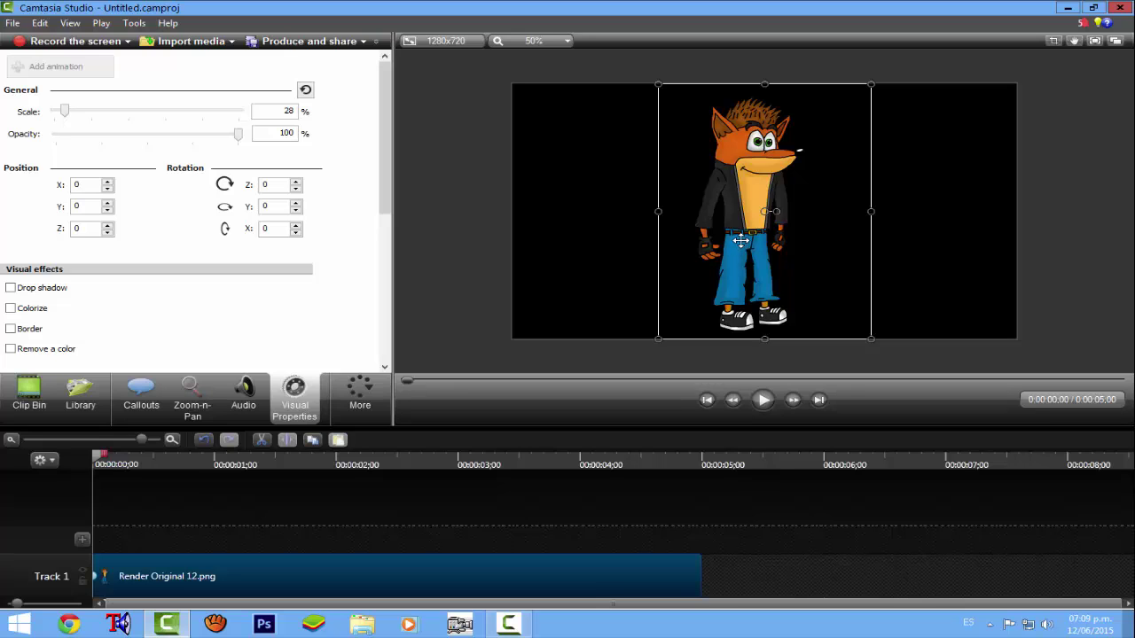
left_click_drag(746, 215, 887, 216)
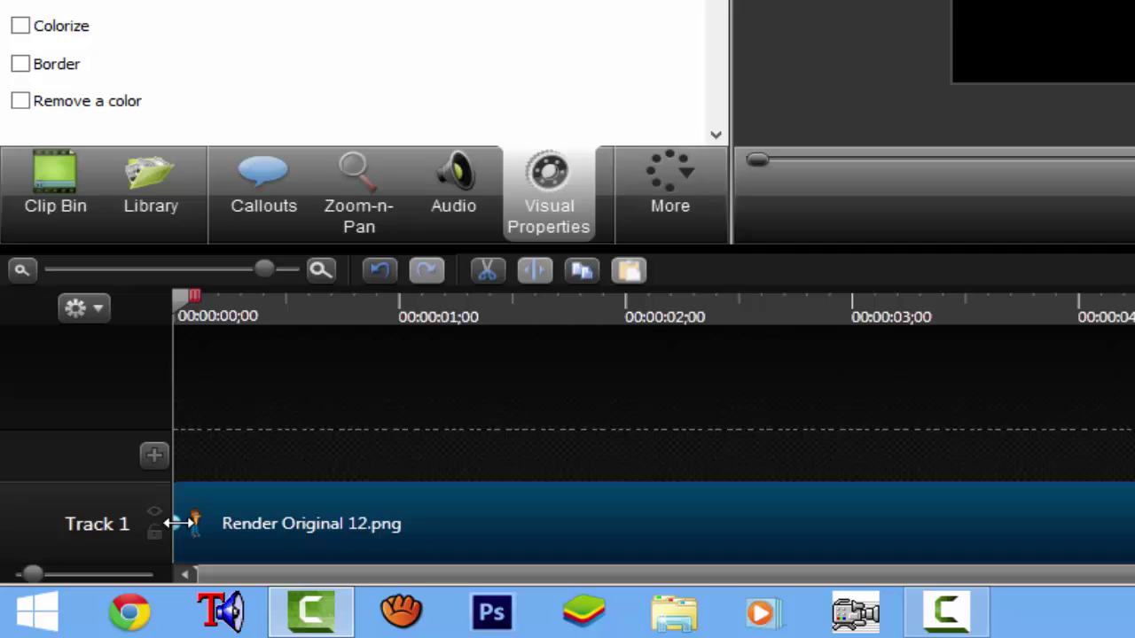
Stretch the character's movement animation to about 13 frames from the clip's start and preview it
left_click(321, 270)
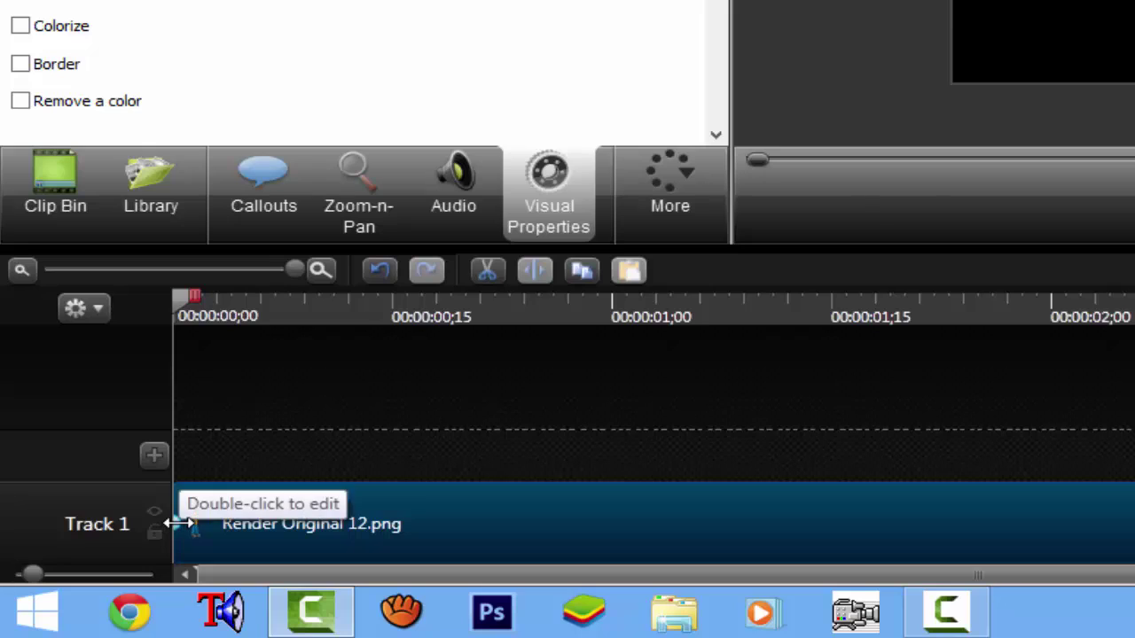
left_click(177, 524)
left_click_drag(177, 524, 366, 522)
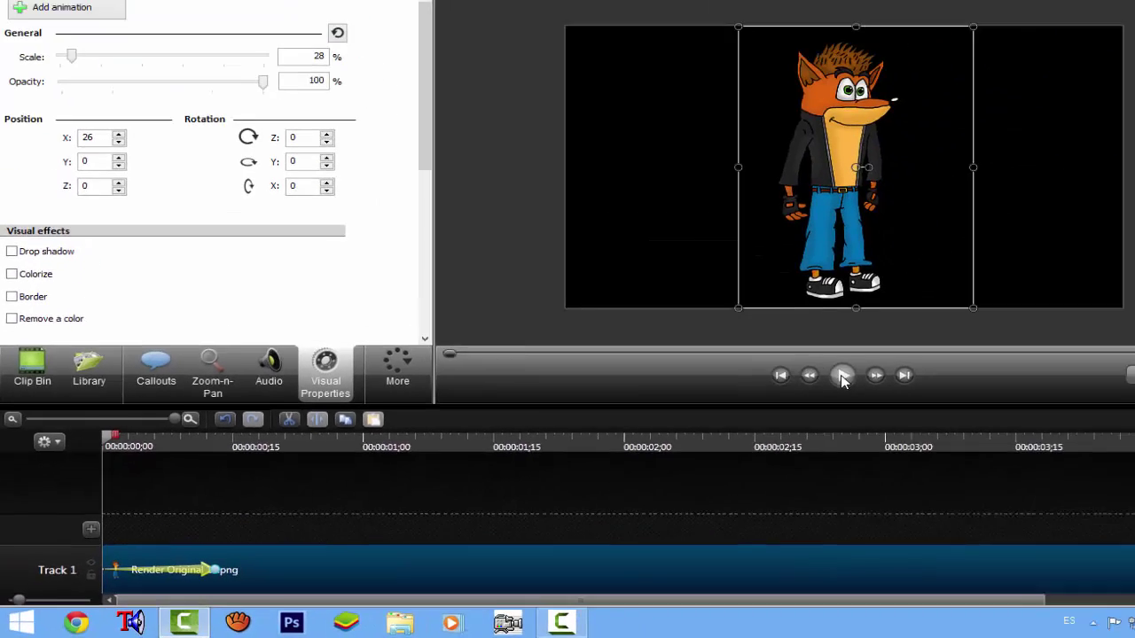
left_click(778, 396)
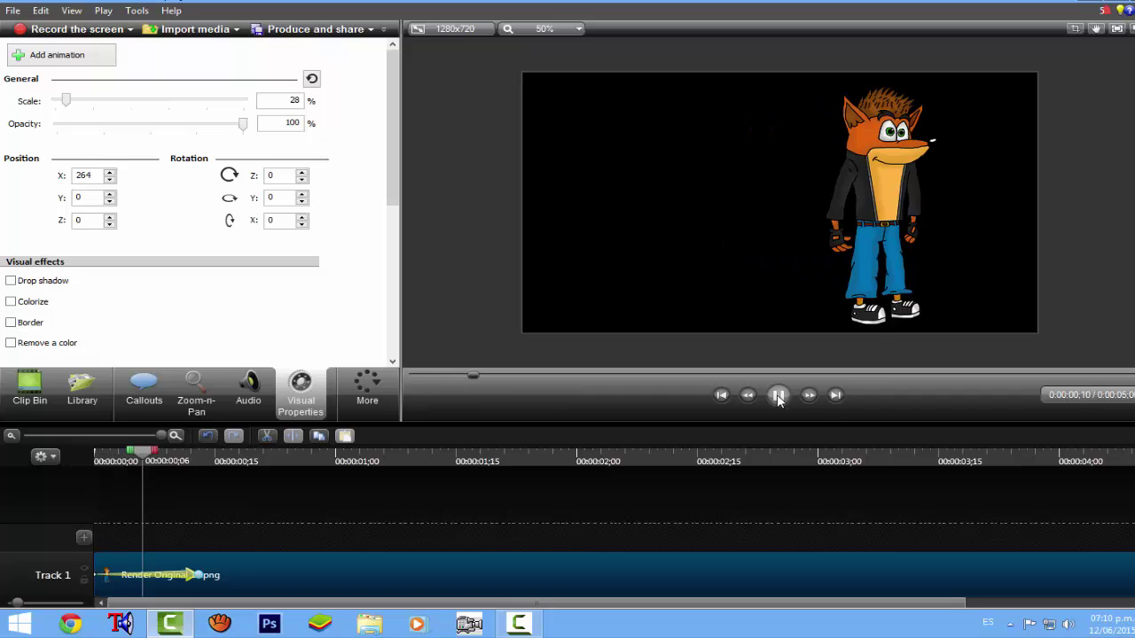
left_click(779, 396)
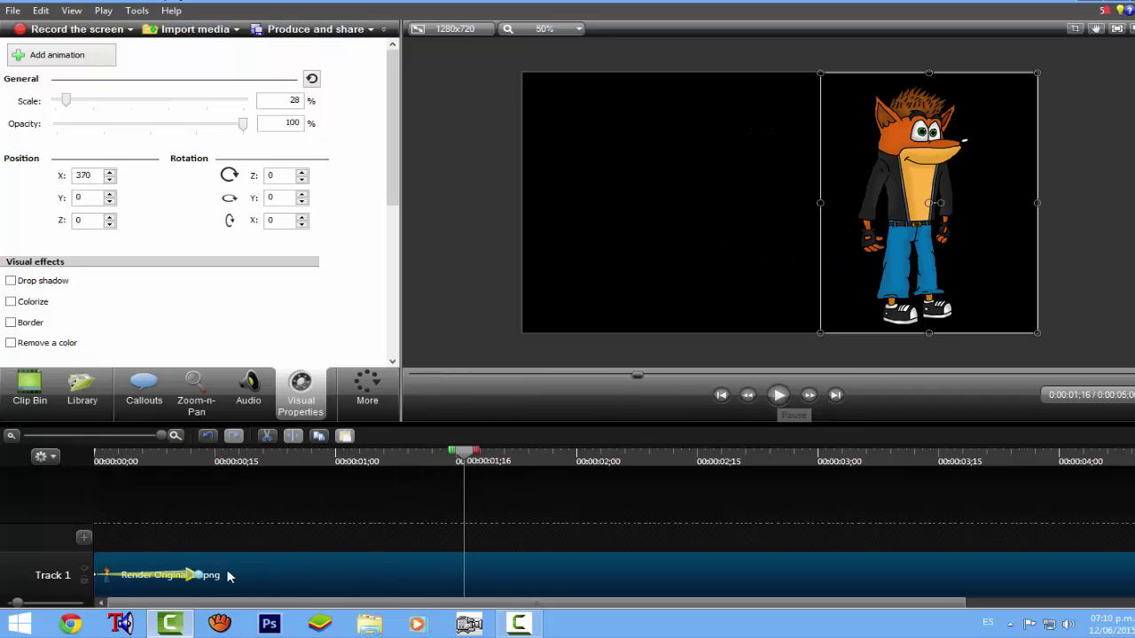
Lengthen the movement animation to about 25 frames and set its animation easing to Exponential In/Out
left_click_drag(220, 576, 301, 570)
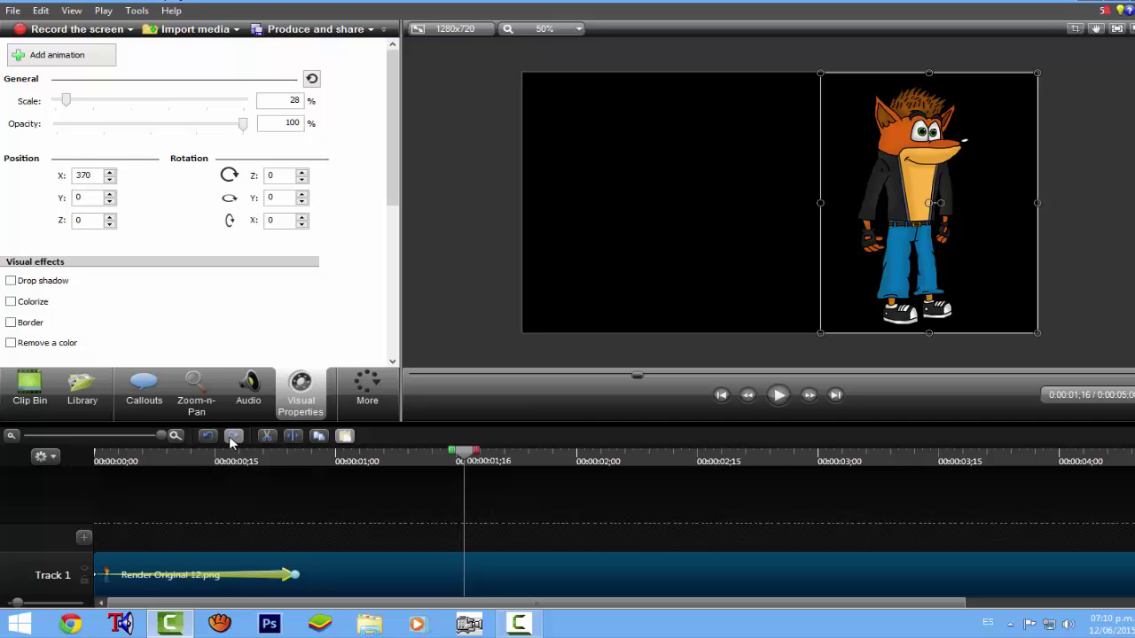
left_click_drag(239, 453, 118, 490)
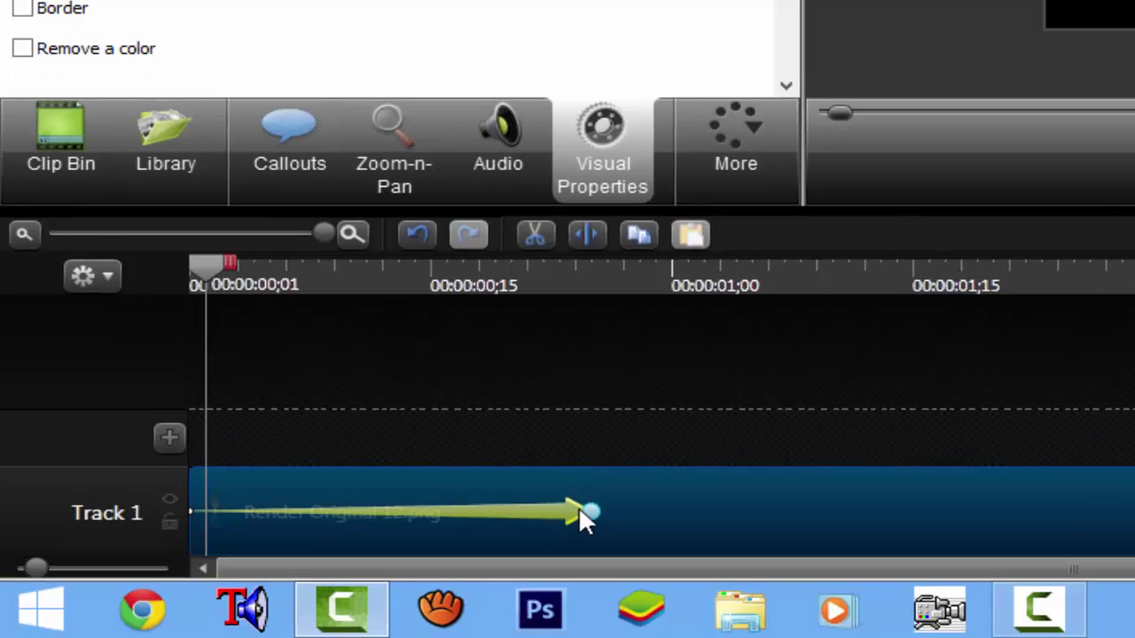
right_click(294, 574)
mouse_move(639, 359)
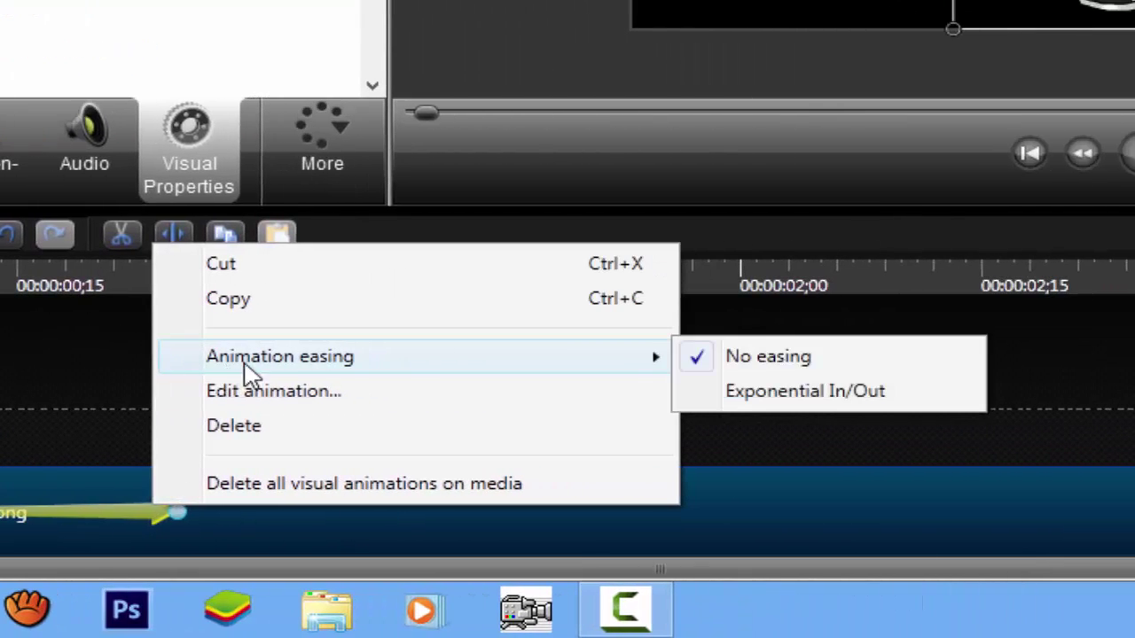
left_click(732, 397)
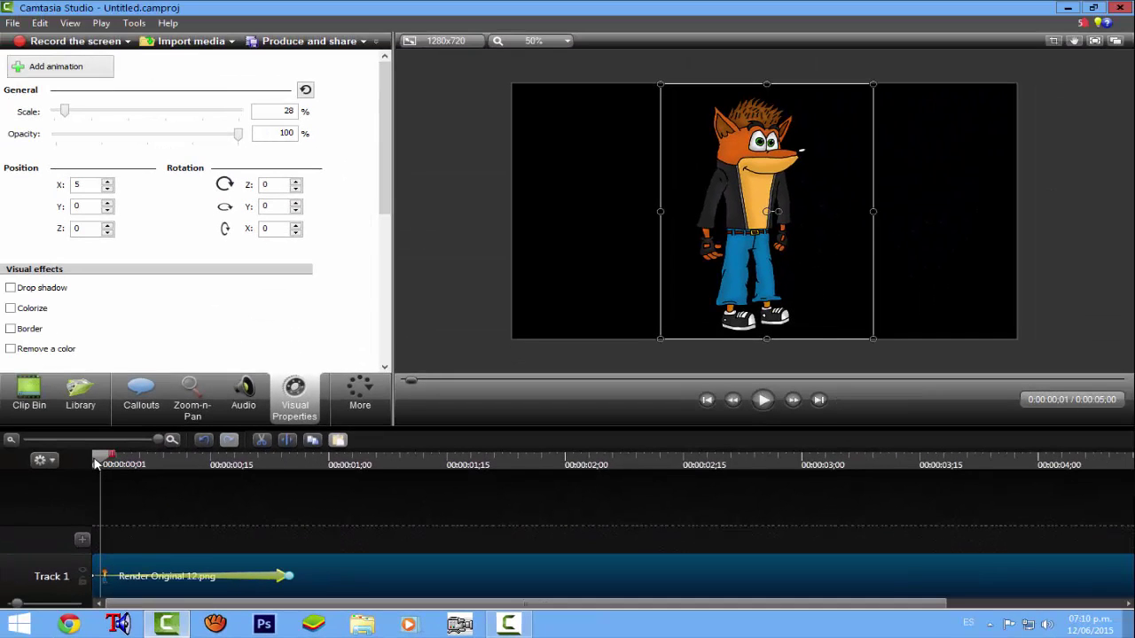
Play the character's eased movement from the beginning of the timeline
left_click(96, 463)
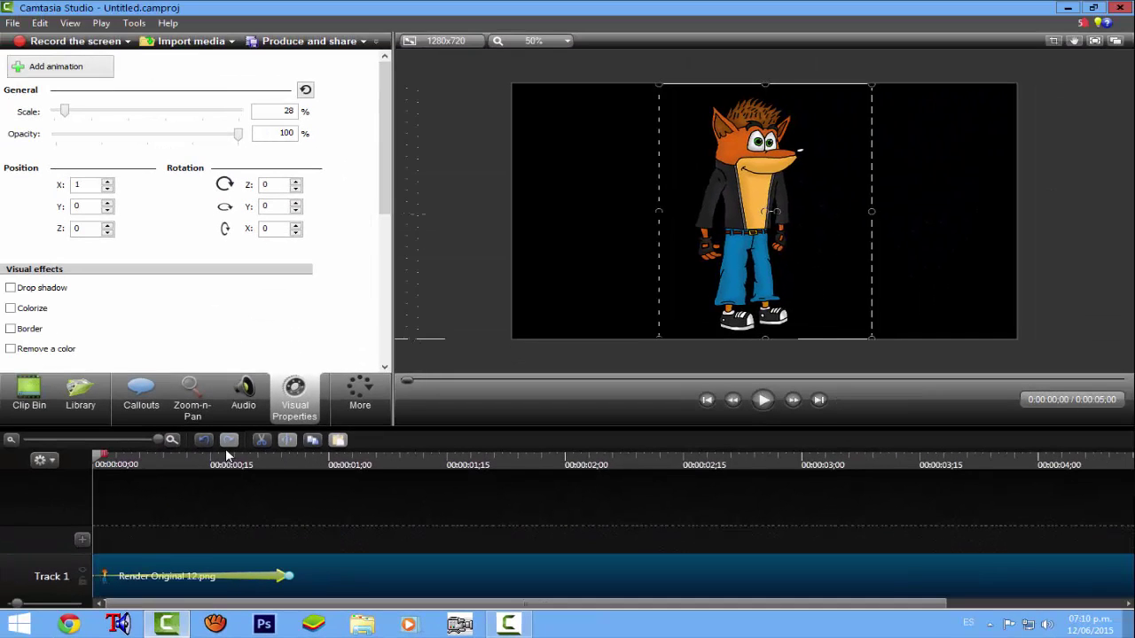
left_click(758, 499)
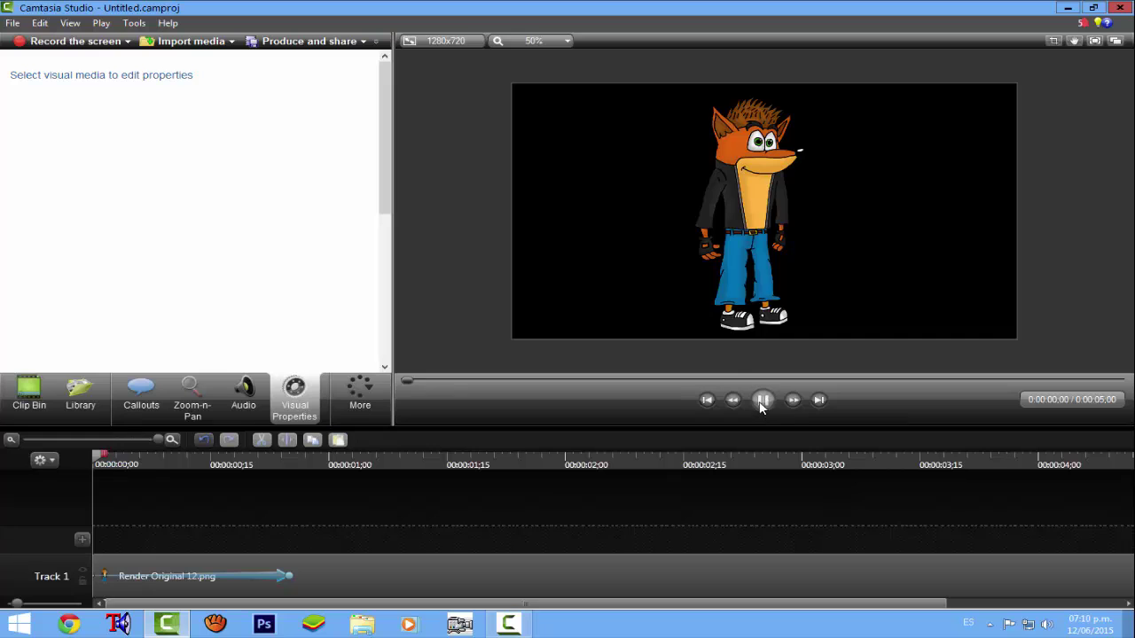
left_click(762, 400)
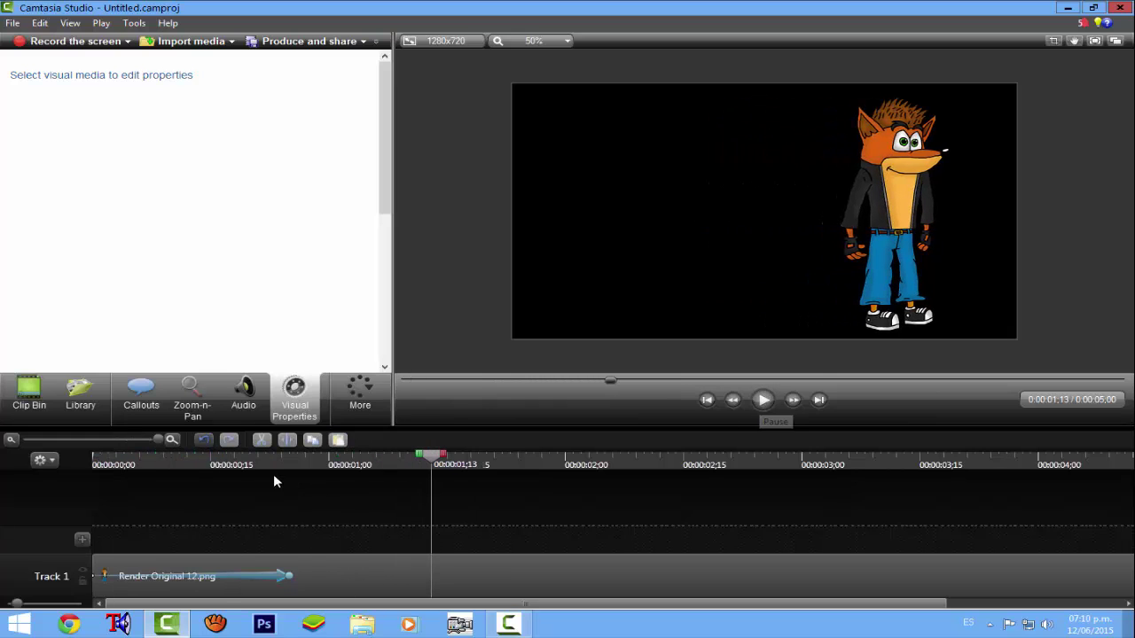
Move the playhead to 0:00:00;25 and remove the movement animation from the Render Original 12 clip
left_click_drag(297, 463, 285, 467)
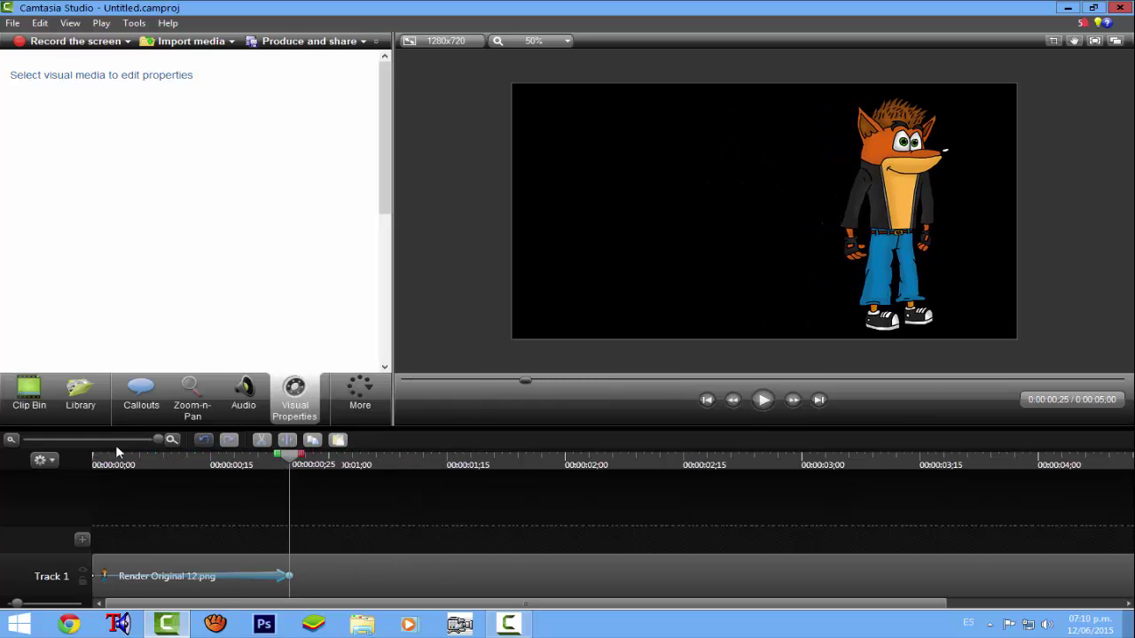
left_click(21, 415)
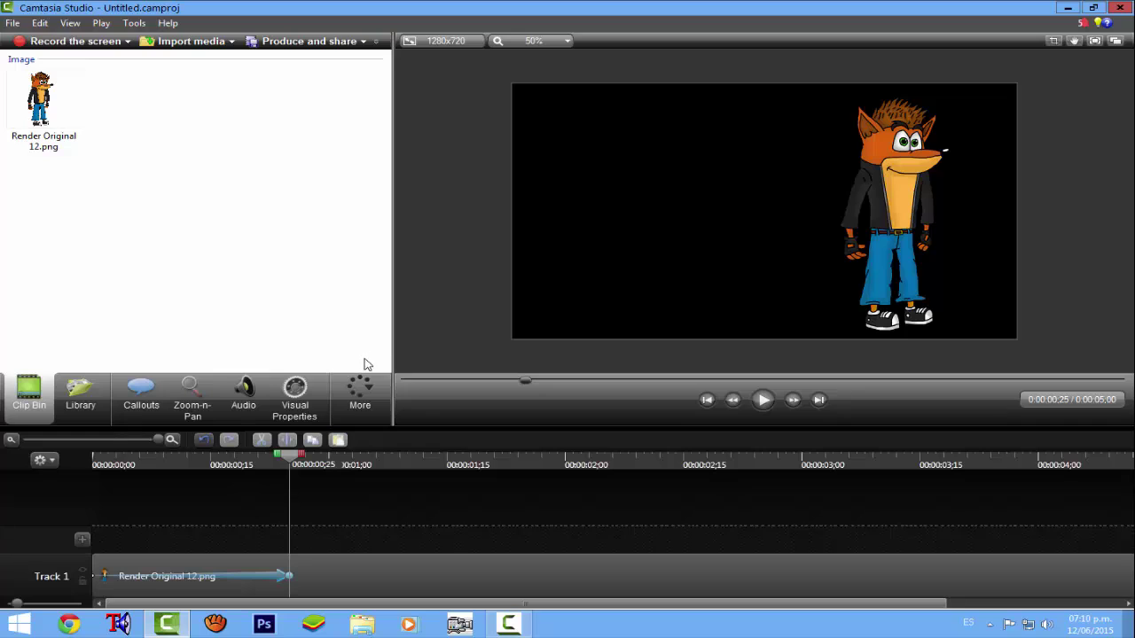
left_click_drag(273, 576, 284, 577)
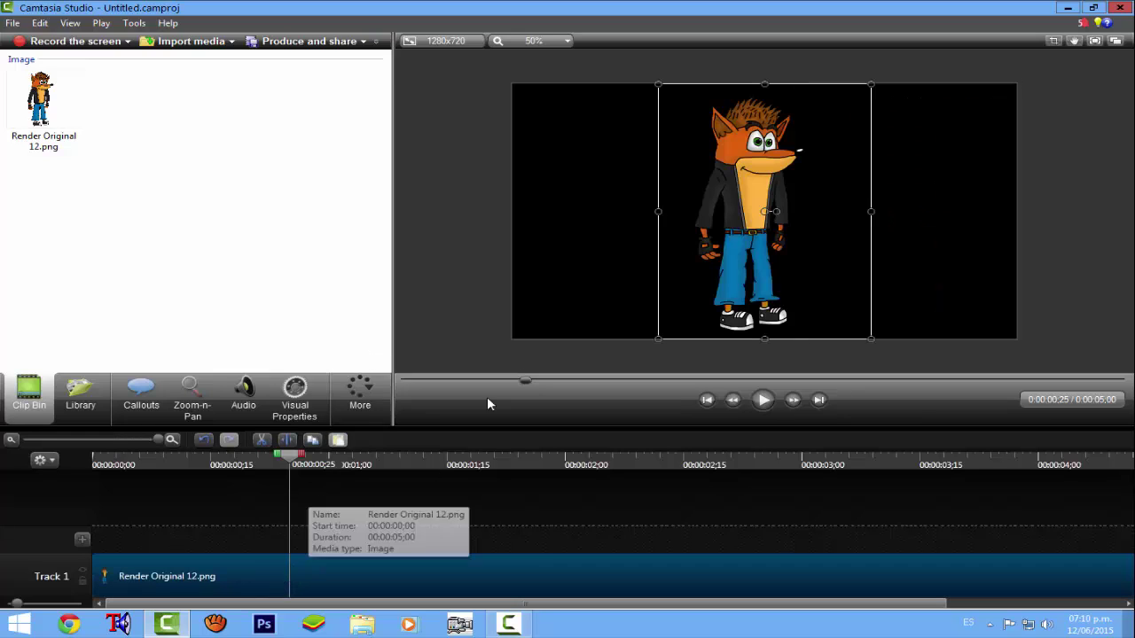
Import the CUARTO OFICIAL background image from the Fondos folder inside Imagenes para videos
left_click(175, 43)
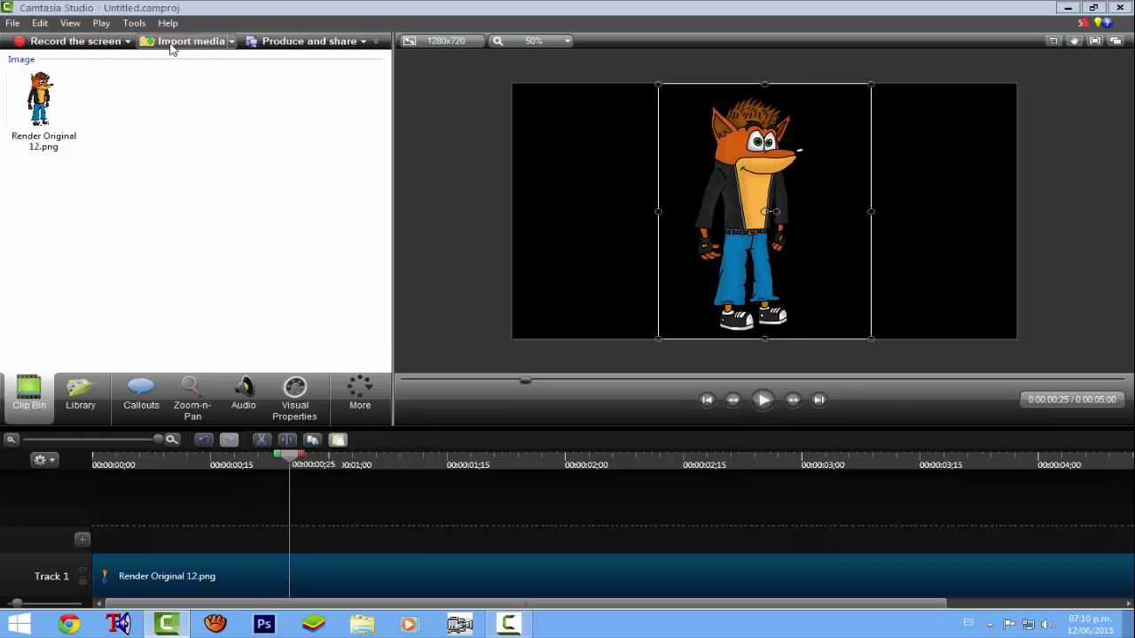
left_click(137, 88)
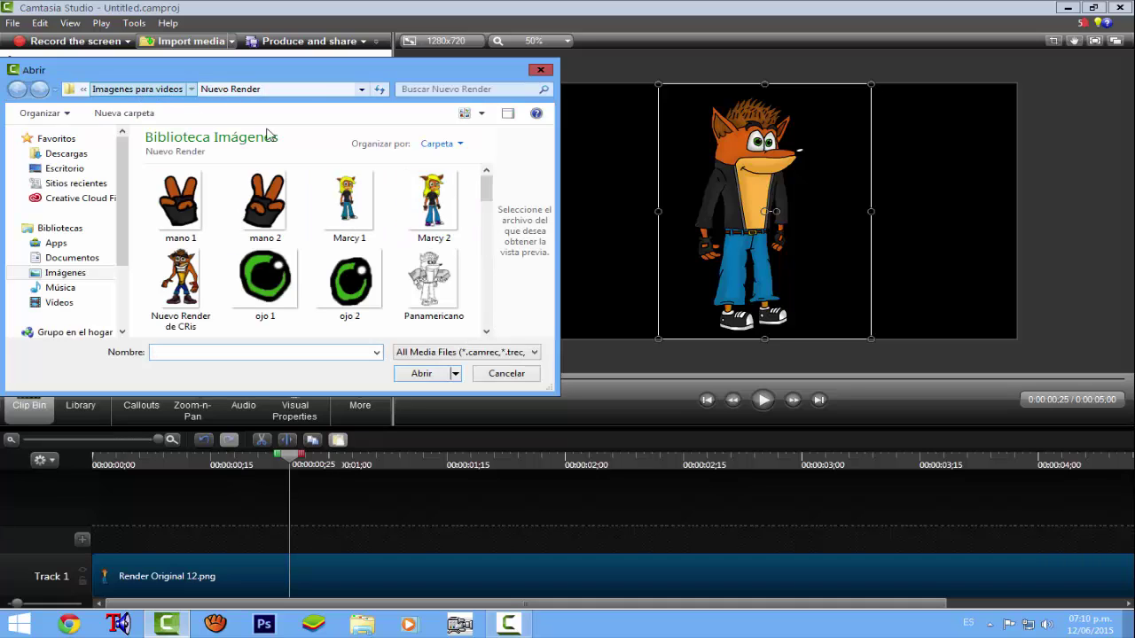
double_click(273, 212)
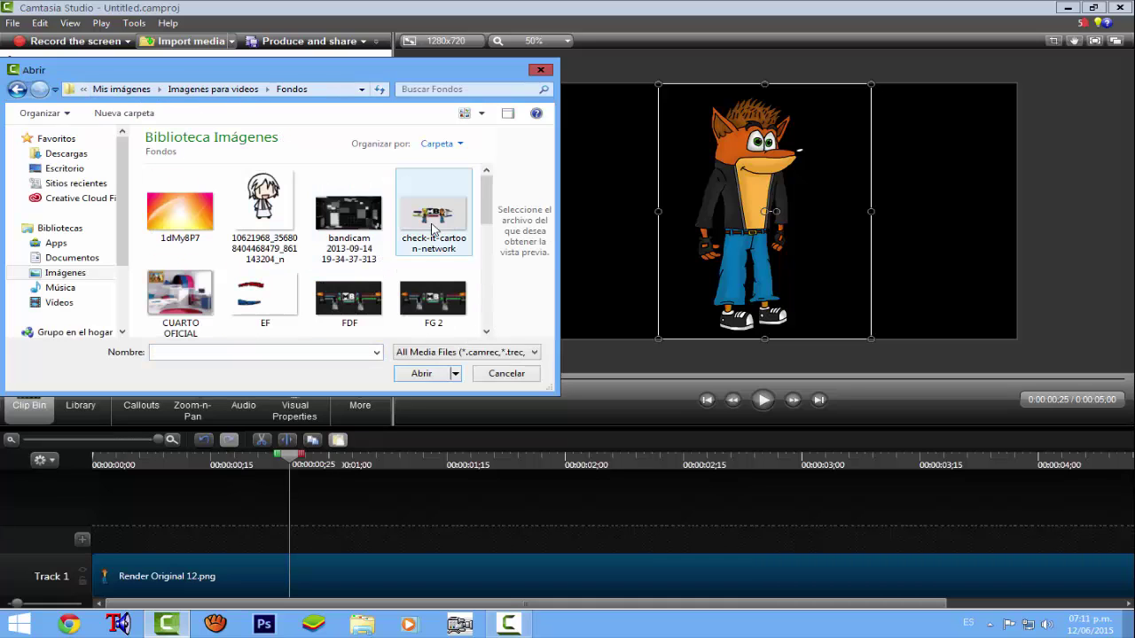
left_click_drag(487, 210, 494, 235)
scroll(494, 235, "up", 1)
left_click(180, 232)
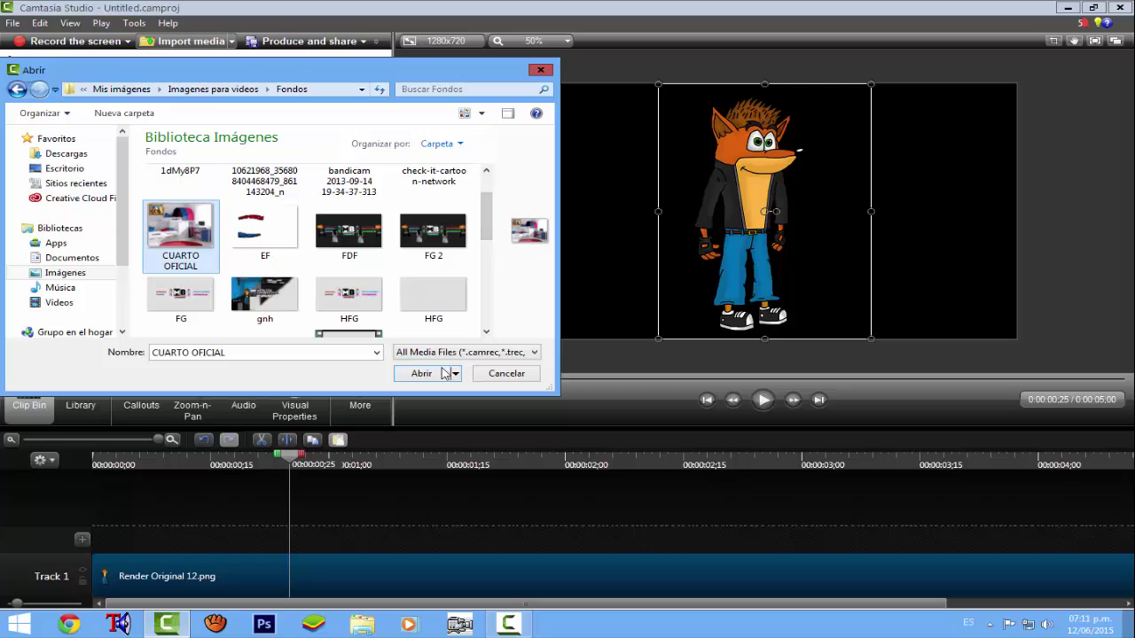
left_click(421, 373)
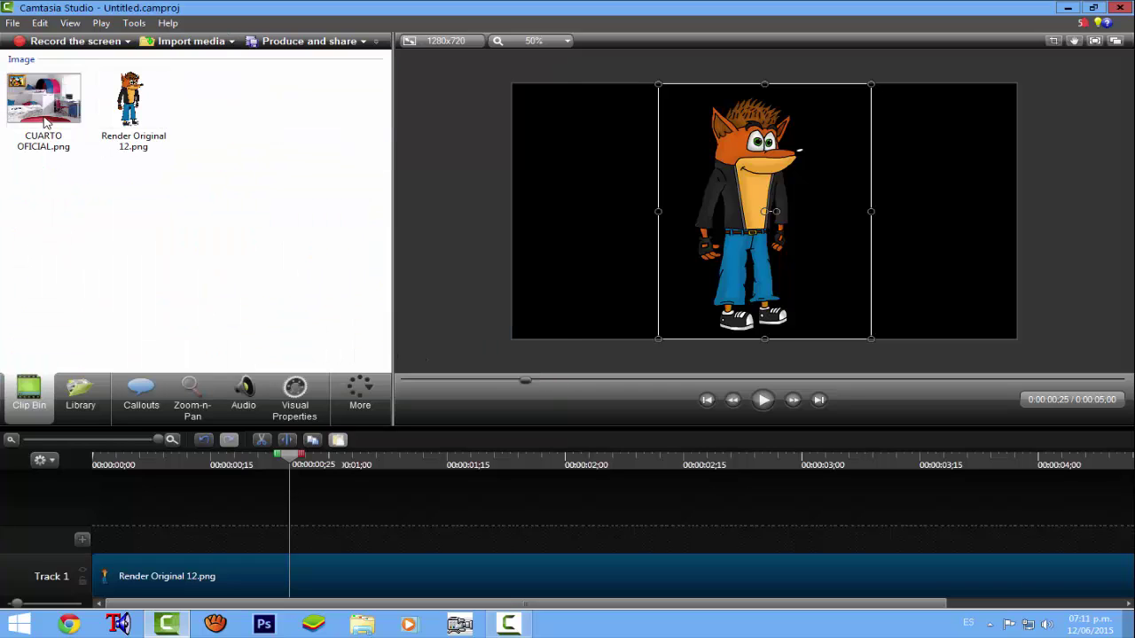
Move the Render Original 12 clip up to Track 2 and place CUARTO OFICIAL.png at the start of Track 1
left_click(44, 123)
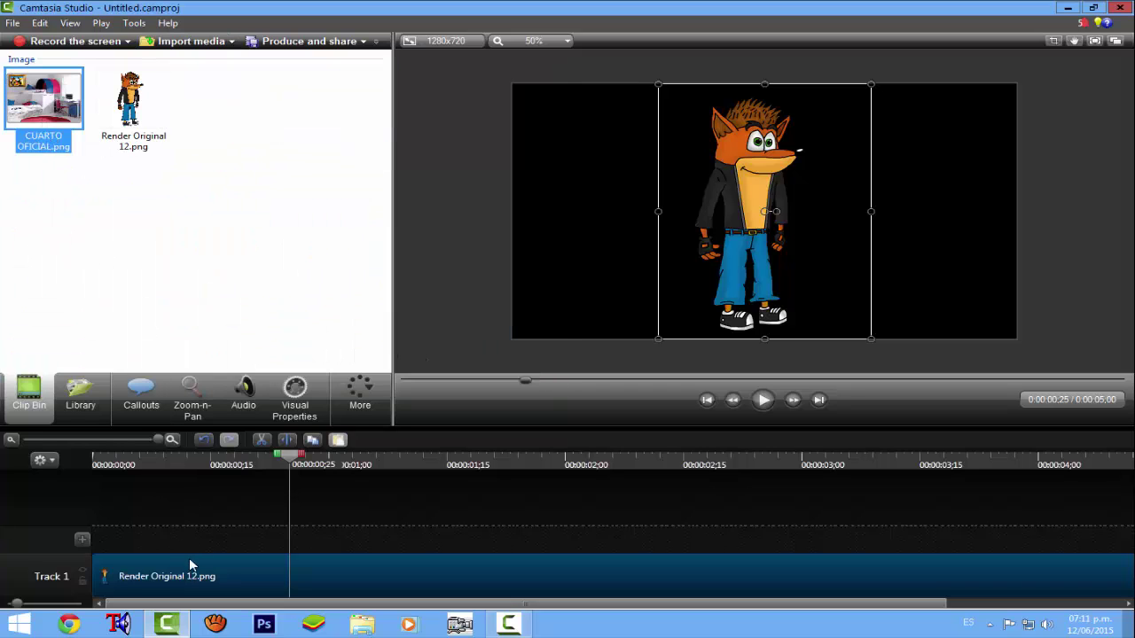
left_click_drag(189, 561, 182, 506)
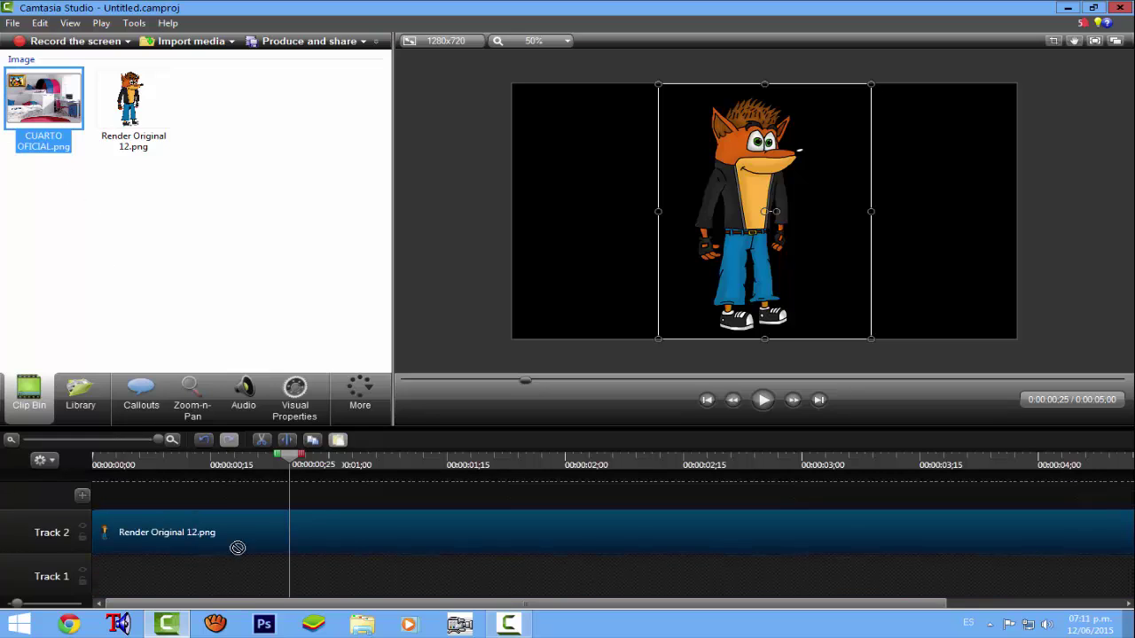
left_click_drag(238, 548, 118, 577)
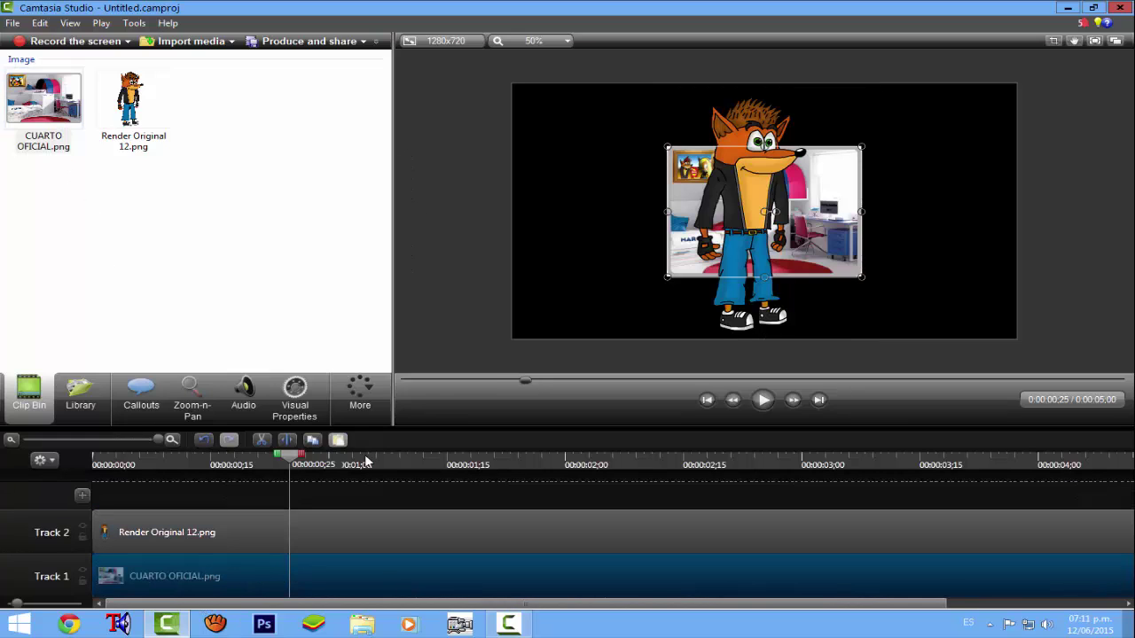
Enlarge and stretch the CUARTO OFICIAL bedroom background until it covers the whole canvas and extends past its edges
left_click_drag(484, 384, 482, 390)
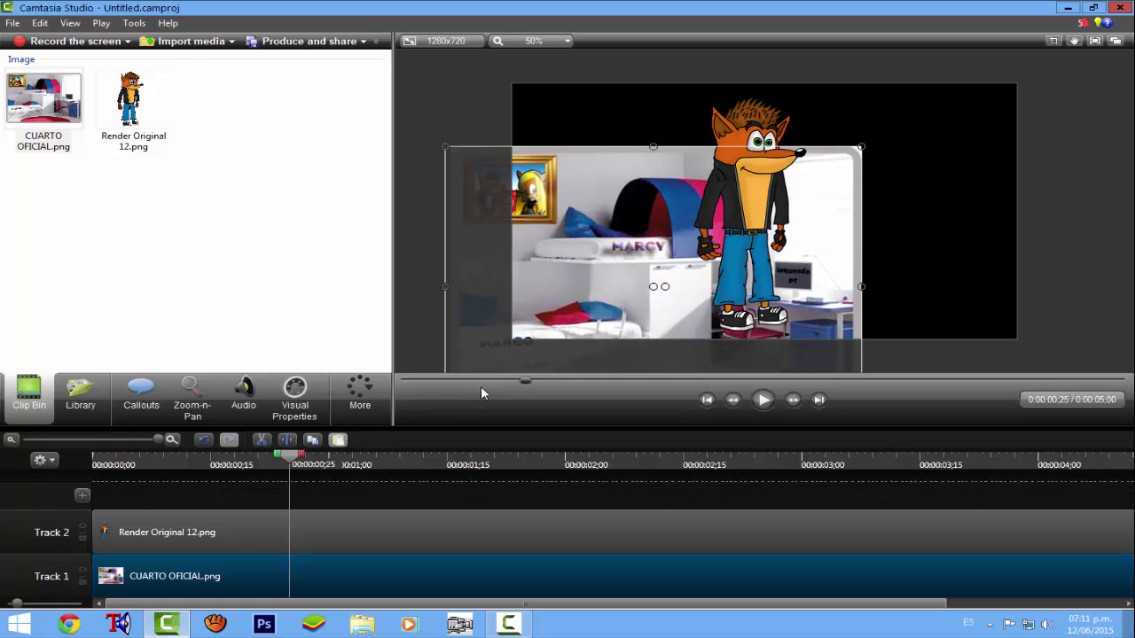
left_click_drag(497, 284, 517, 197)
left_click_drag(875, 213, 1059, 228)
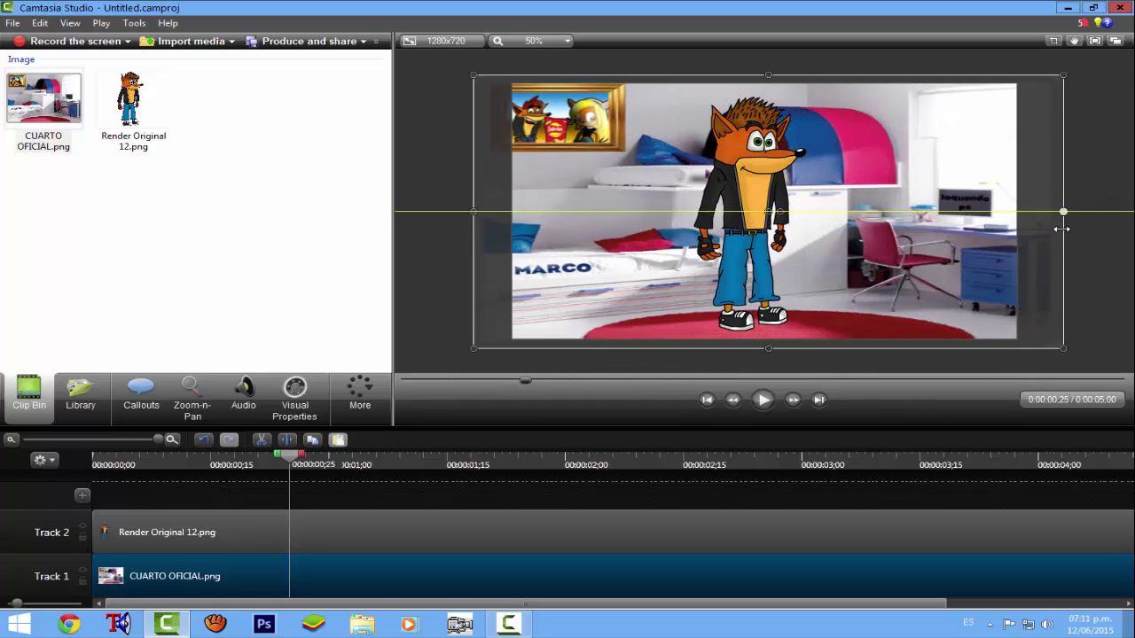
left_click_drag(767, 349, 767, 441)
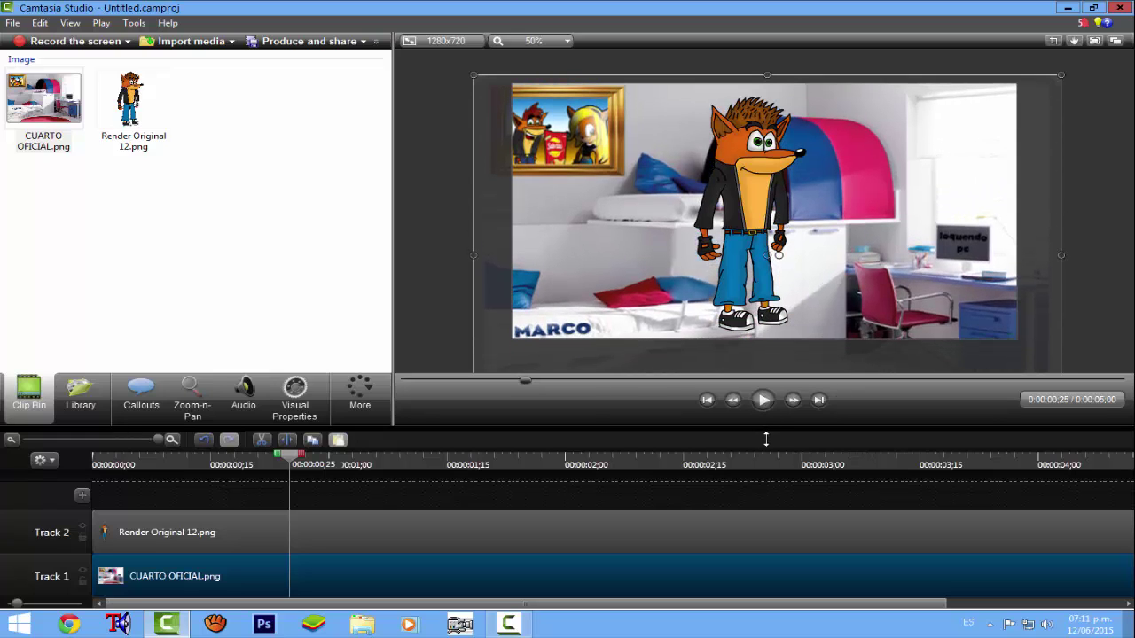
Scale the character up to 43% and place it outside the canvas's left edge at about X -832, Y -250
left_click(346, 532)
left_click_drag(654, 352, 544, 428)
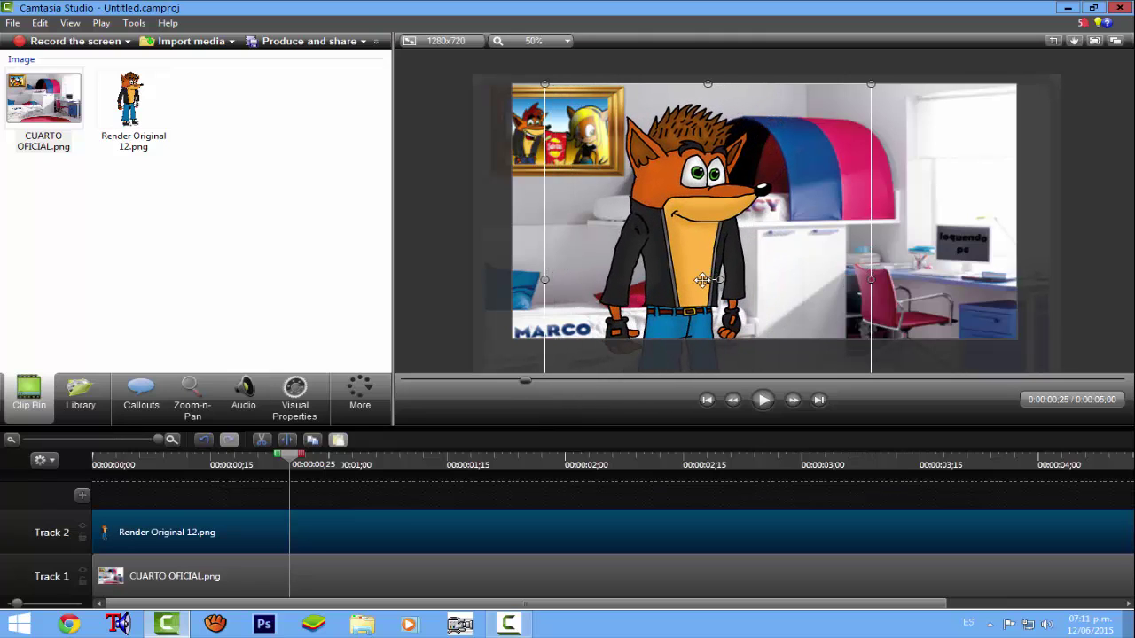
left_click_drag(697, 283, 643, 304)
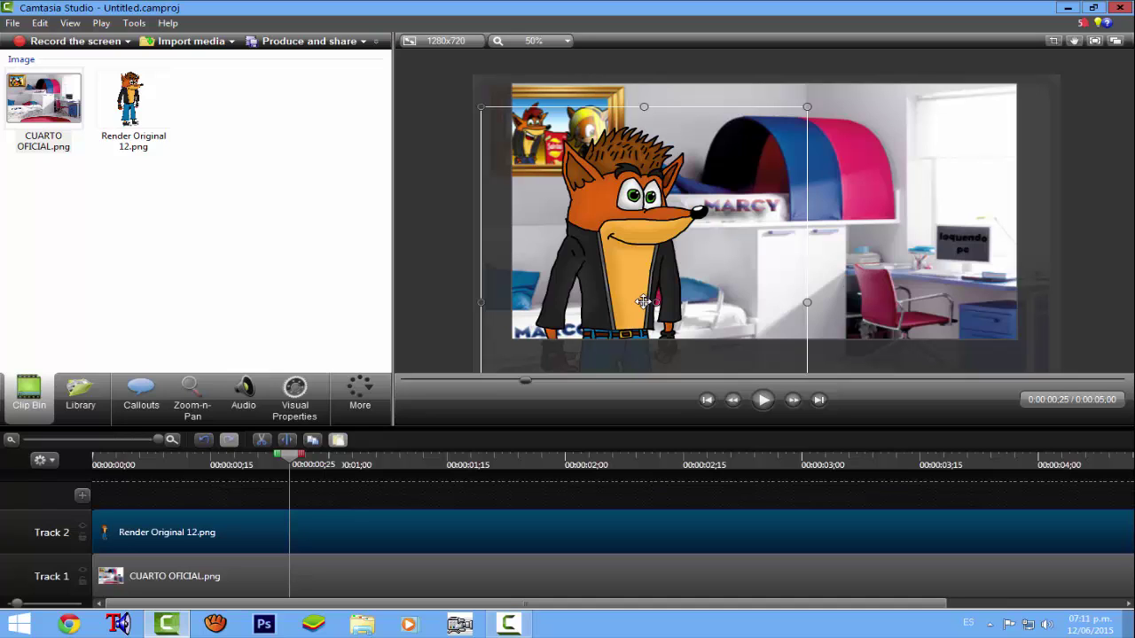
left_click_drag(641, 302, 436, 299)
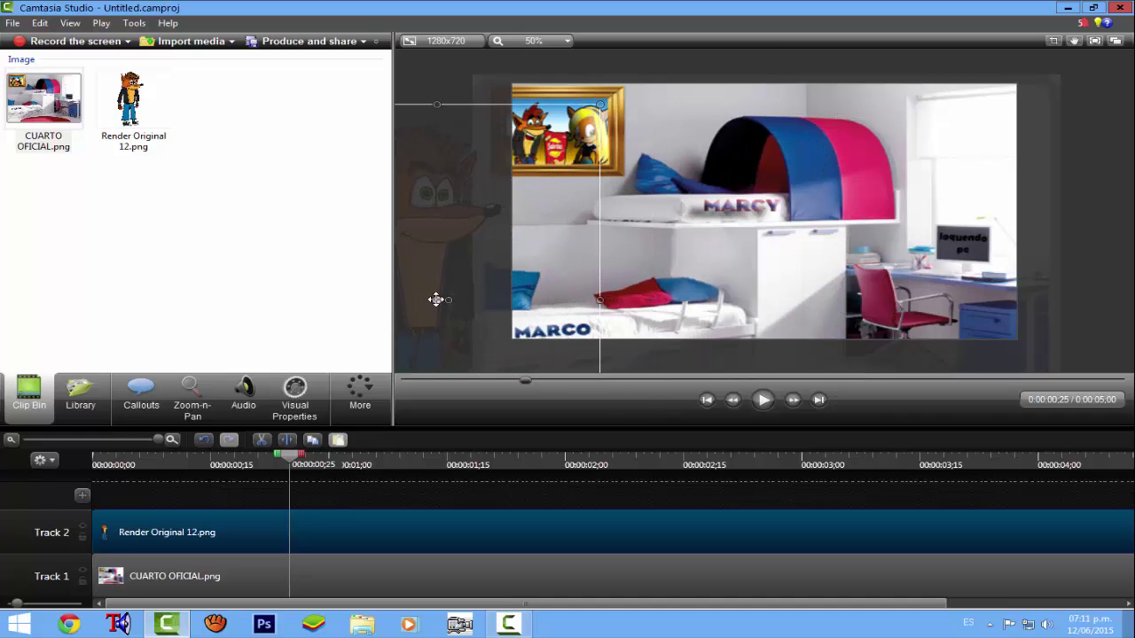
scroll(543, 288, "down", 1)
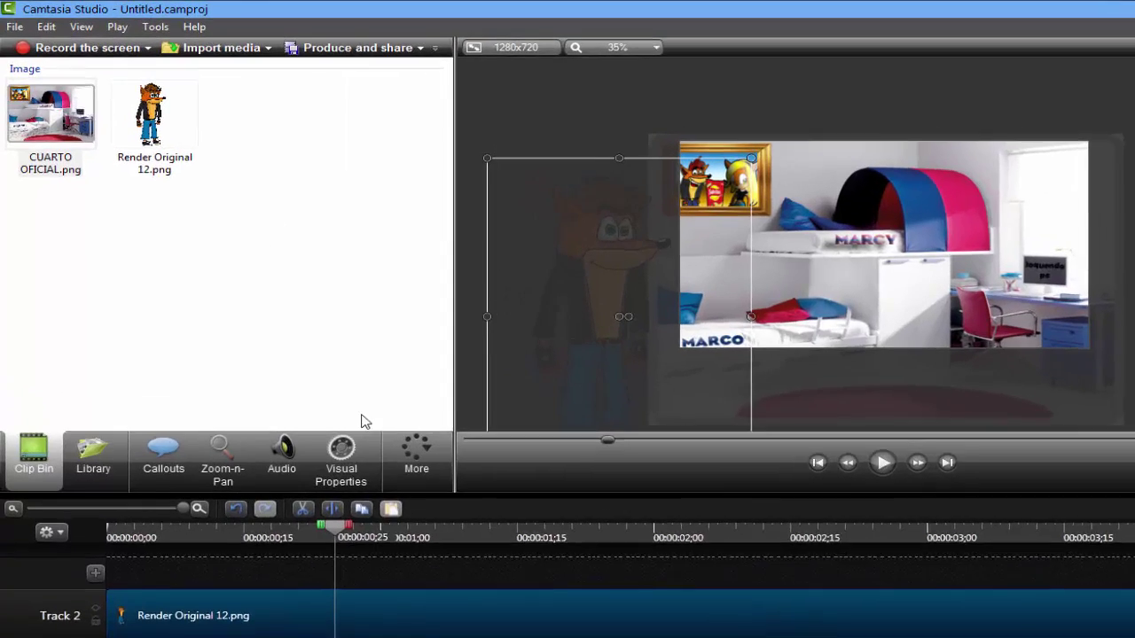
Add a visual animation at the start of the character clip and bring the character into the room at about X -383, Y -244
left_click(297, 395)
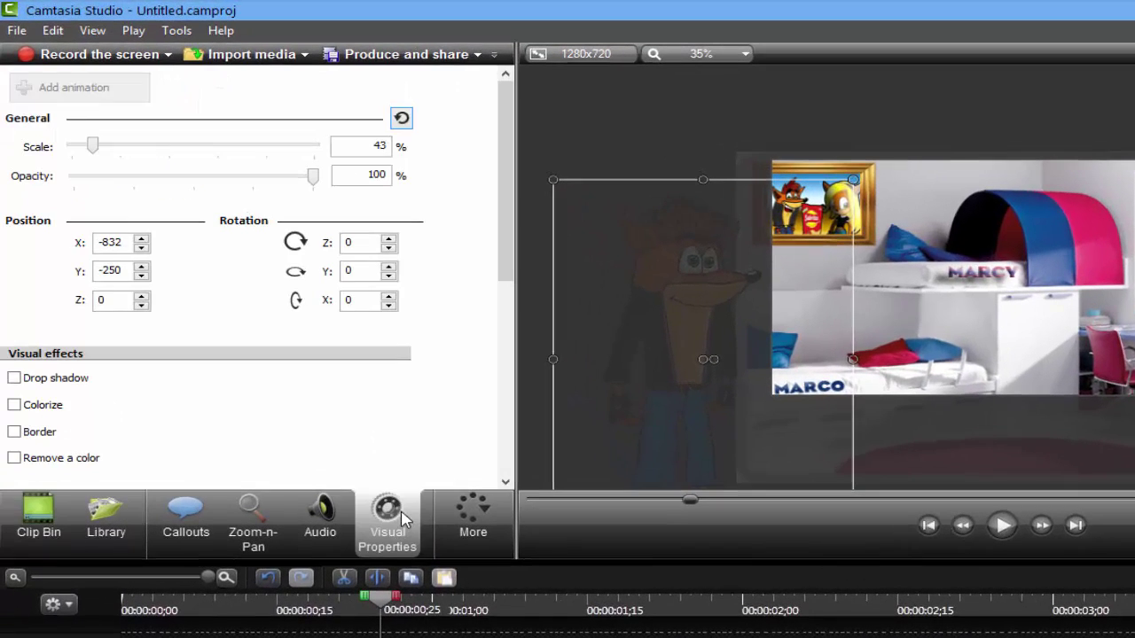
scroll(111, 149, "down", 3)
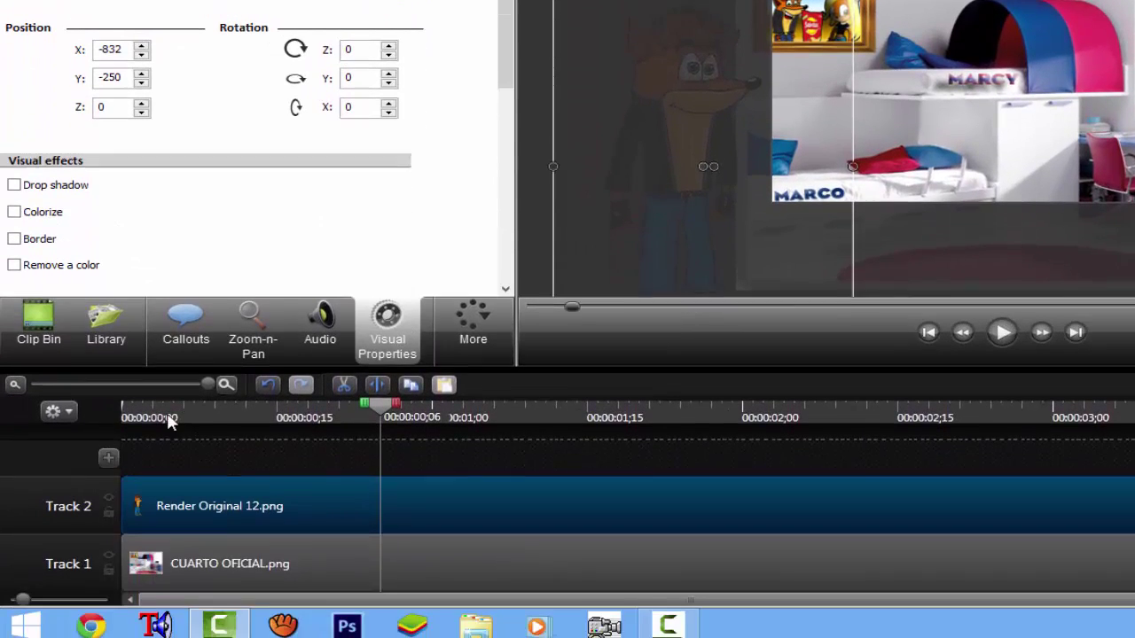
left_click(126, 424)
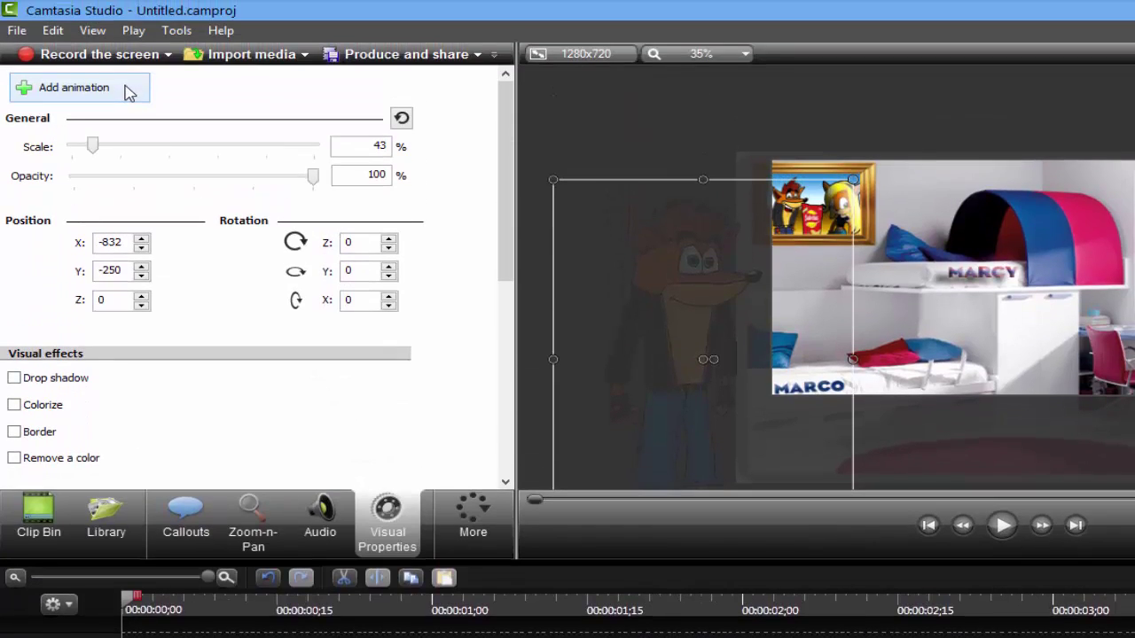
left_click_drag(711, 372, 751, 360)
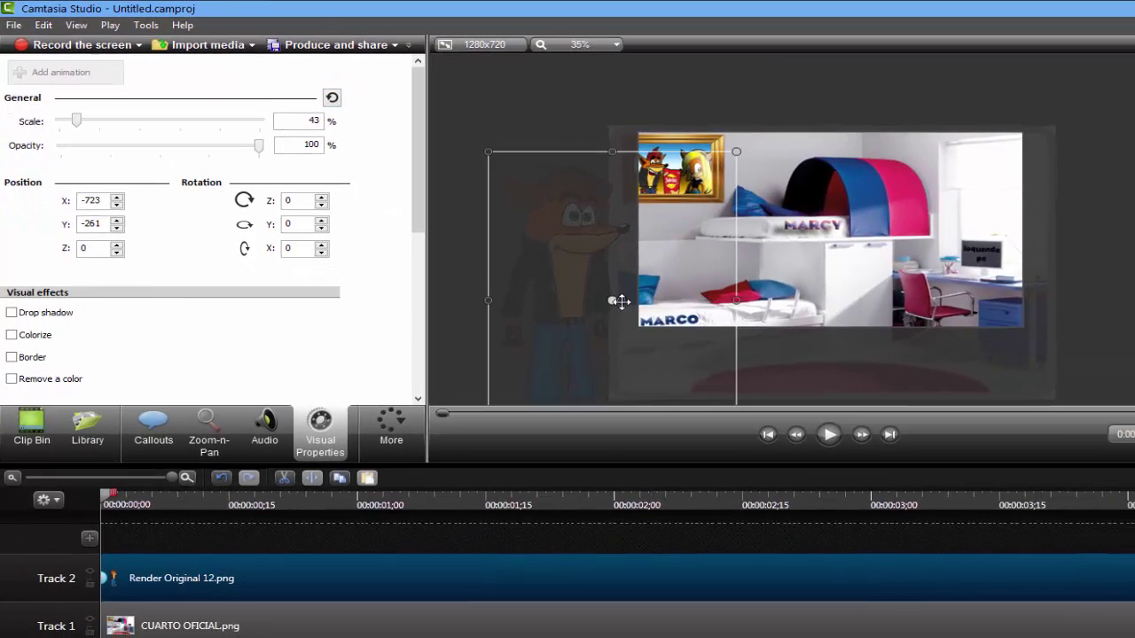
left_click_drag(620, 301, 725, 296)
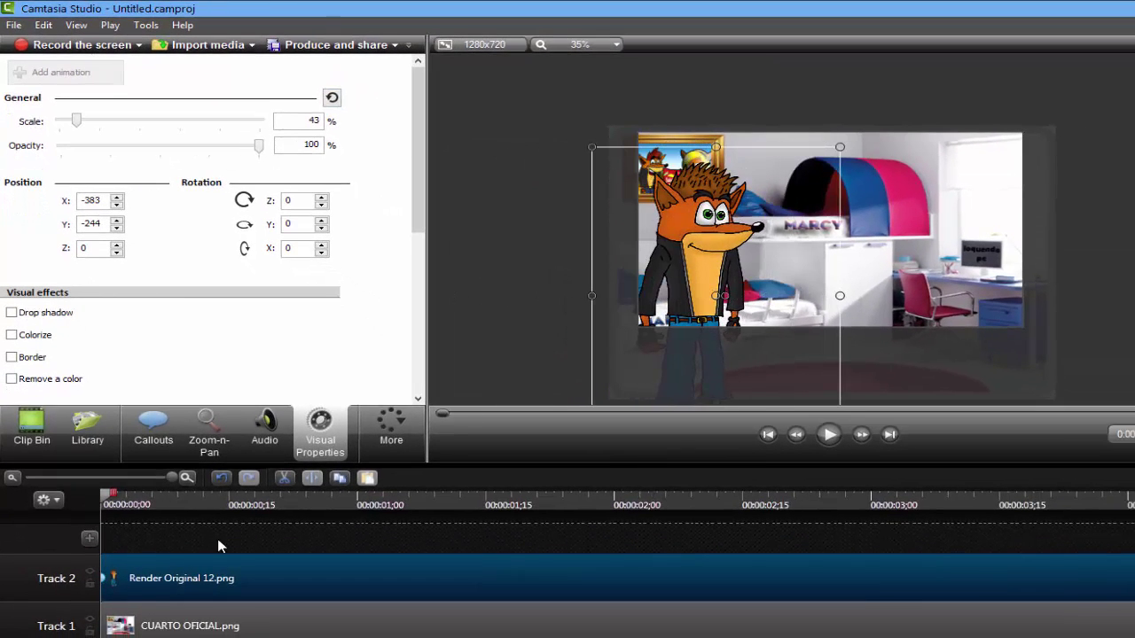
Stretch the character's entrance animation to about 9 frames and preview it
left_click_drag(106, 577, 167, 578)
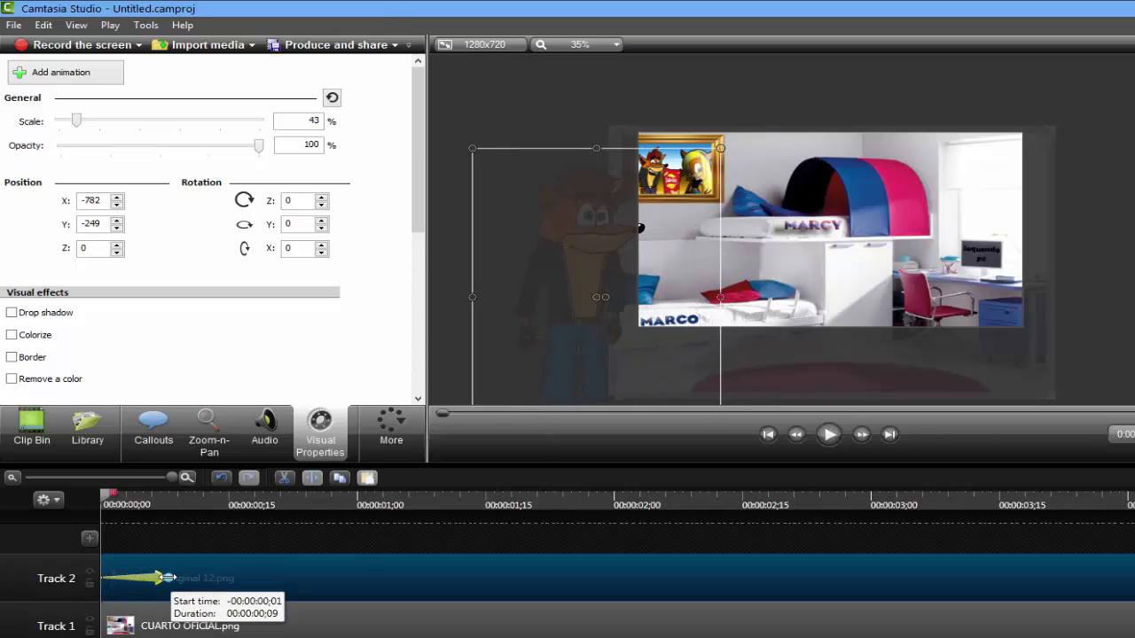
left_click(829, 433)
left_click(829, 434)
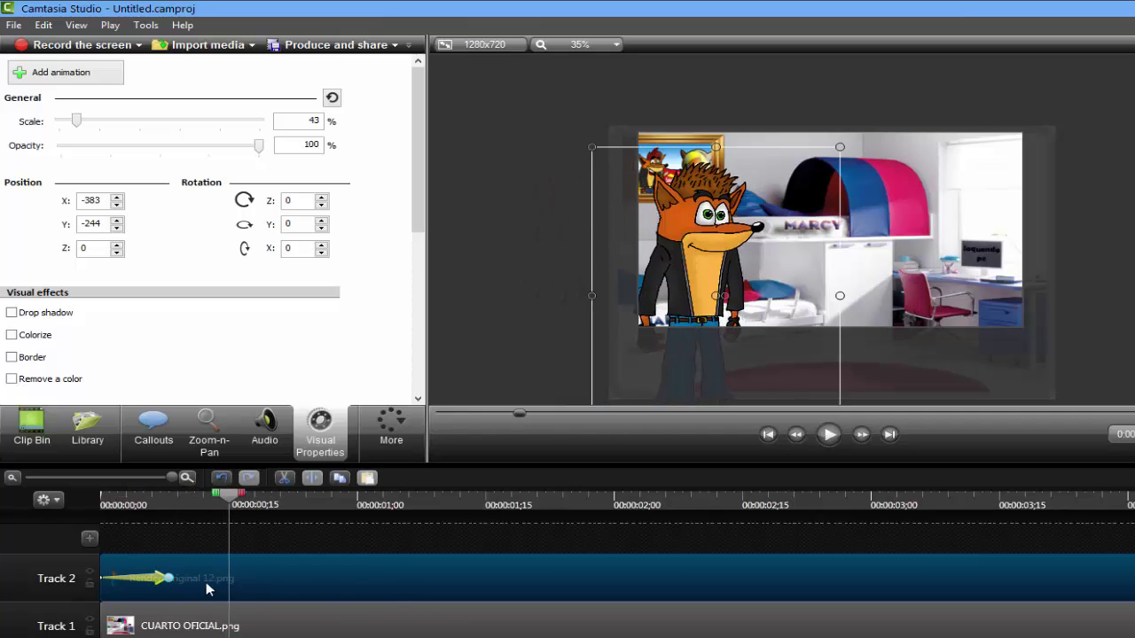
Lengthen the entrance animation to end at about 0:00:01;00, apply animation easing to it and preview the motion
left_click_drag(226, 588, 346, 583)
right_click(345, 583)
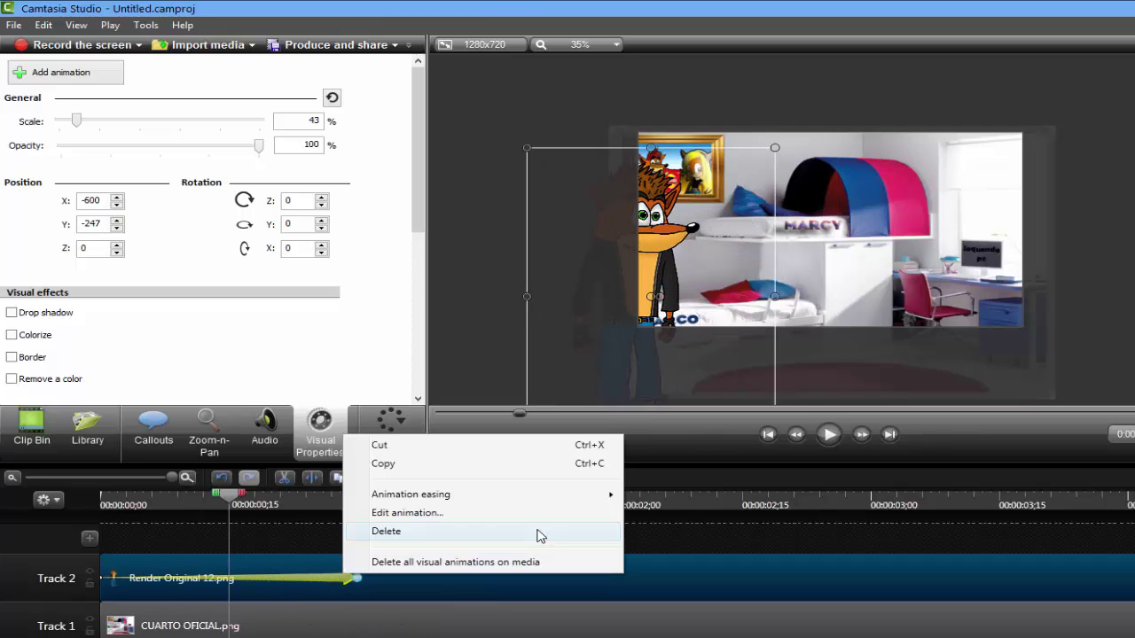
mouse_move(532, 497)
left_click(679, 520)
left_click(829, 434)
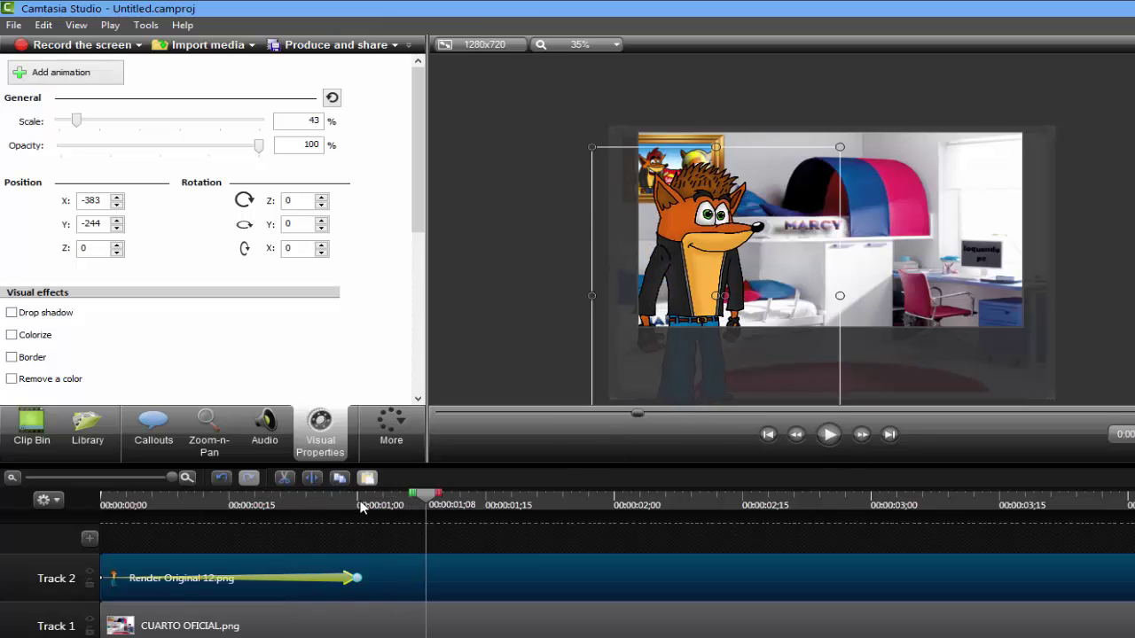
Add a second animation at 0:00:02;02 and move the character to the room's center at about X 57, Y -219
left_click_drag(533, 511, 631, 507)
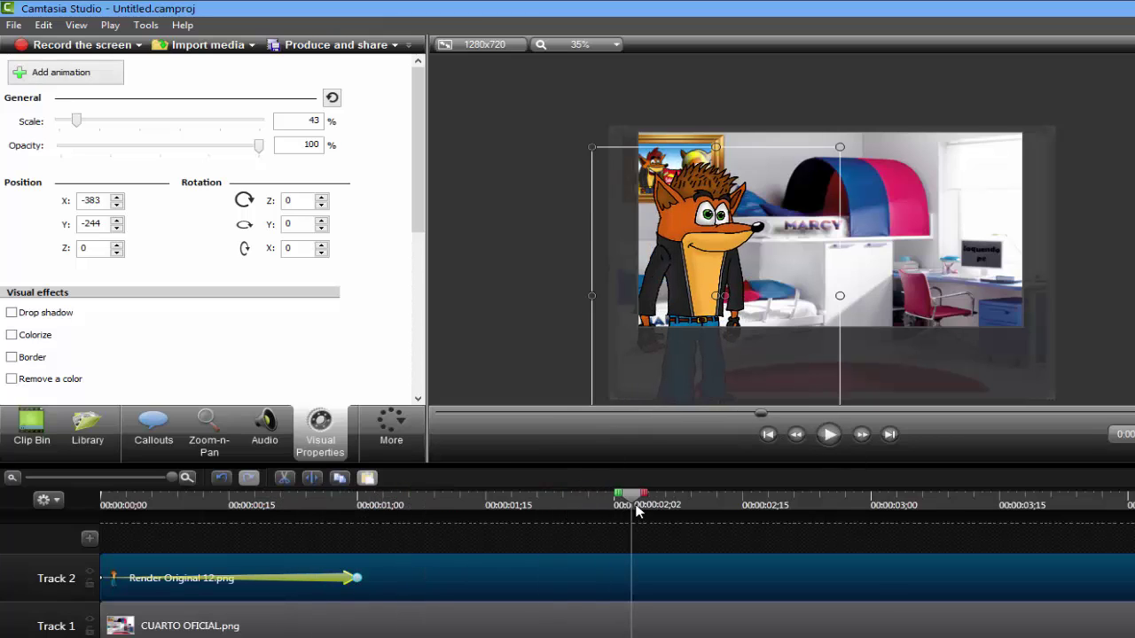
left_click(95, 77)
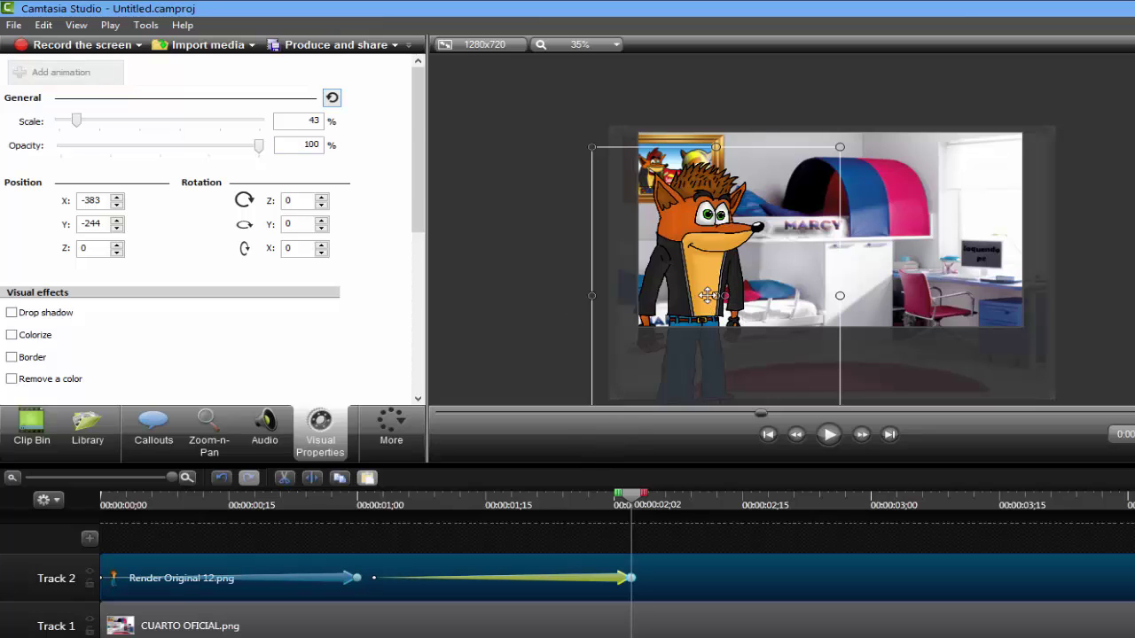
left_click_drag(725, 294, 853, 289)
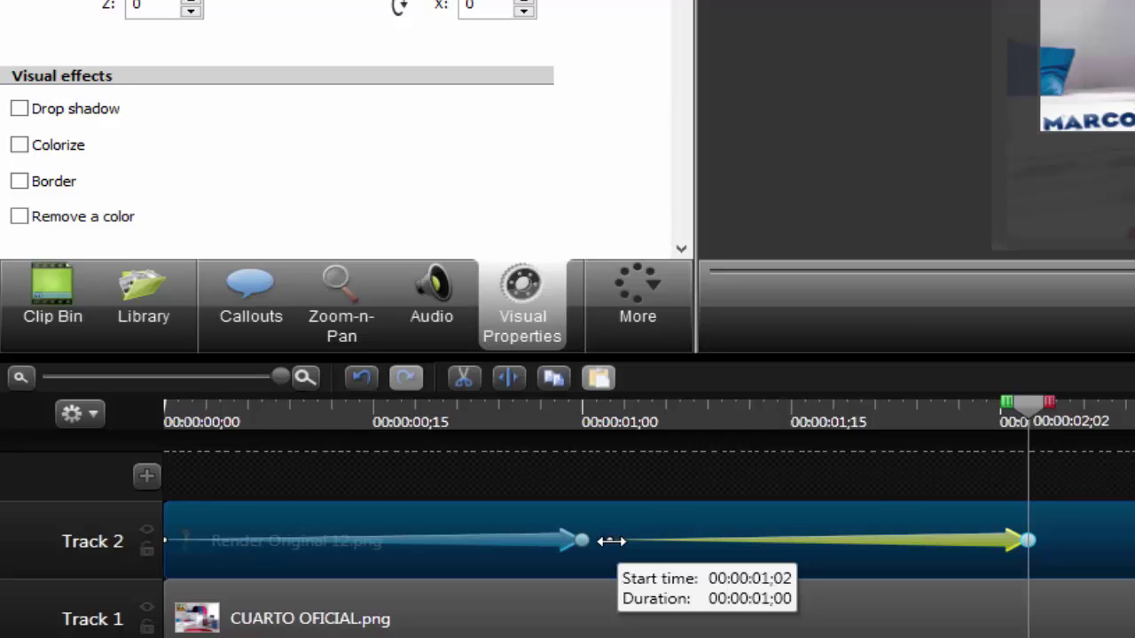
Extend the second animation's start back to meet the end of the first one and set its animation easing
left_click_drag(607, 541, 544, 544)
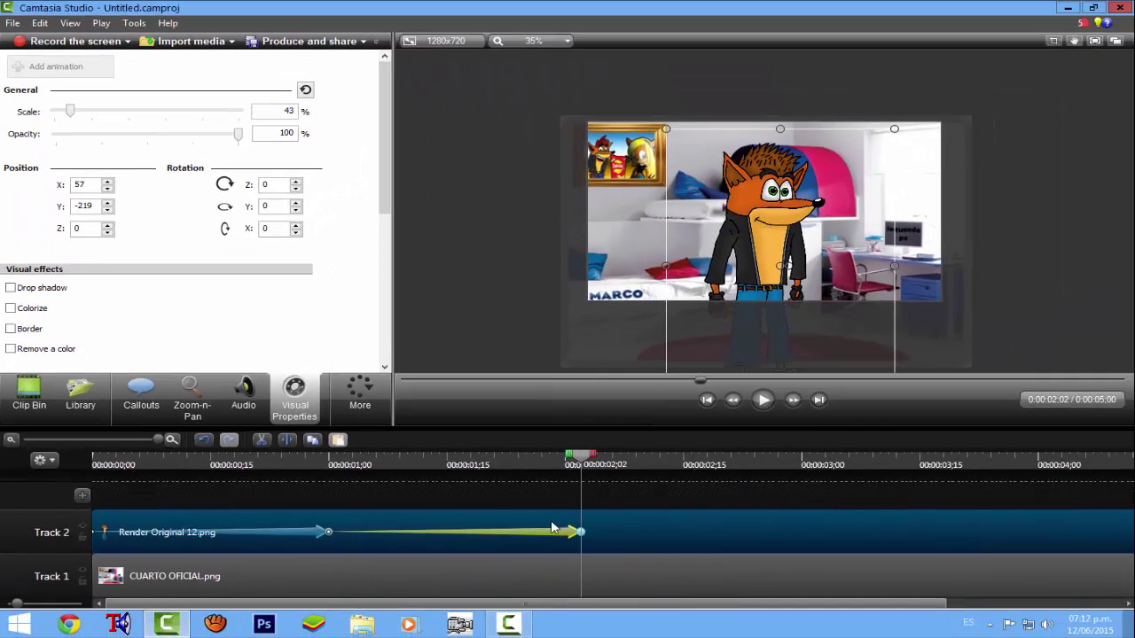
right_click(564, 530)
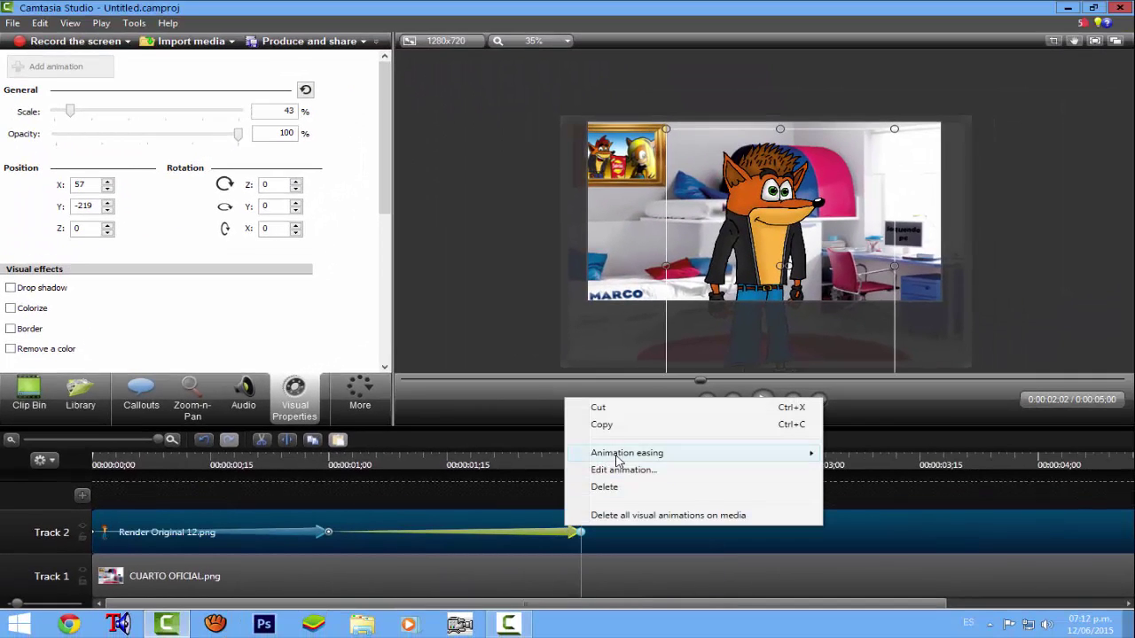
mouse_move(639, 453)
left_click(839, 469)
Play both character animations from the beginning of the timeline
left_click_drag(343, 473, 99, 464)
left_click(771, 404)
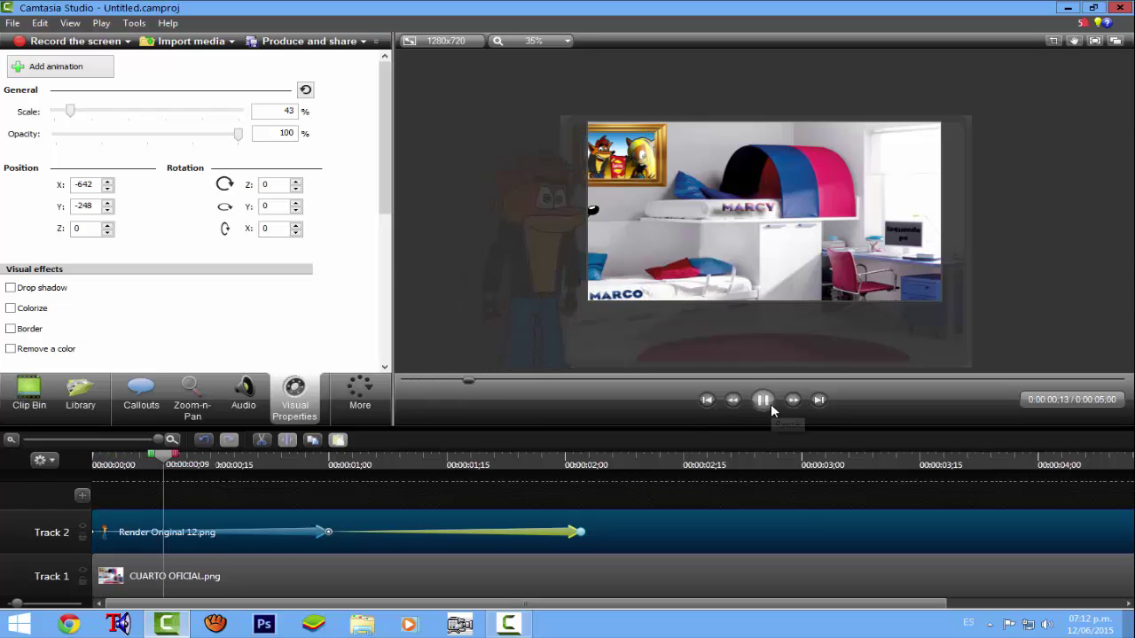
left_click(771, 403)
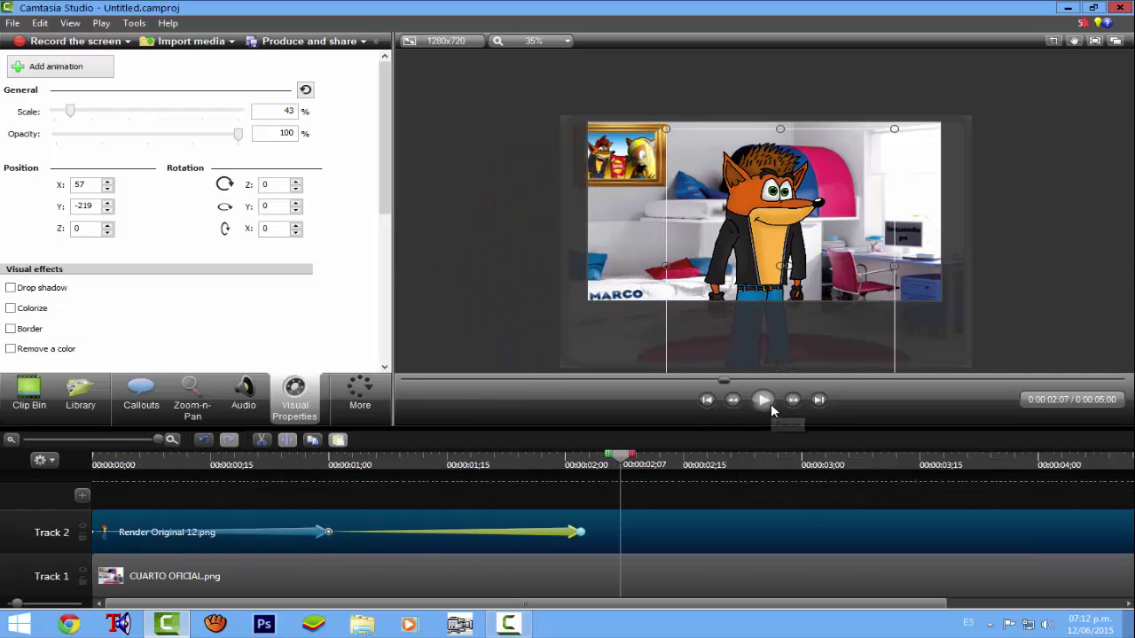
Deselect the clip, show the imported media again, place the playhead at 0:00:02;02 and zoom the timeline out
left_click(720, 501)
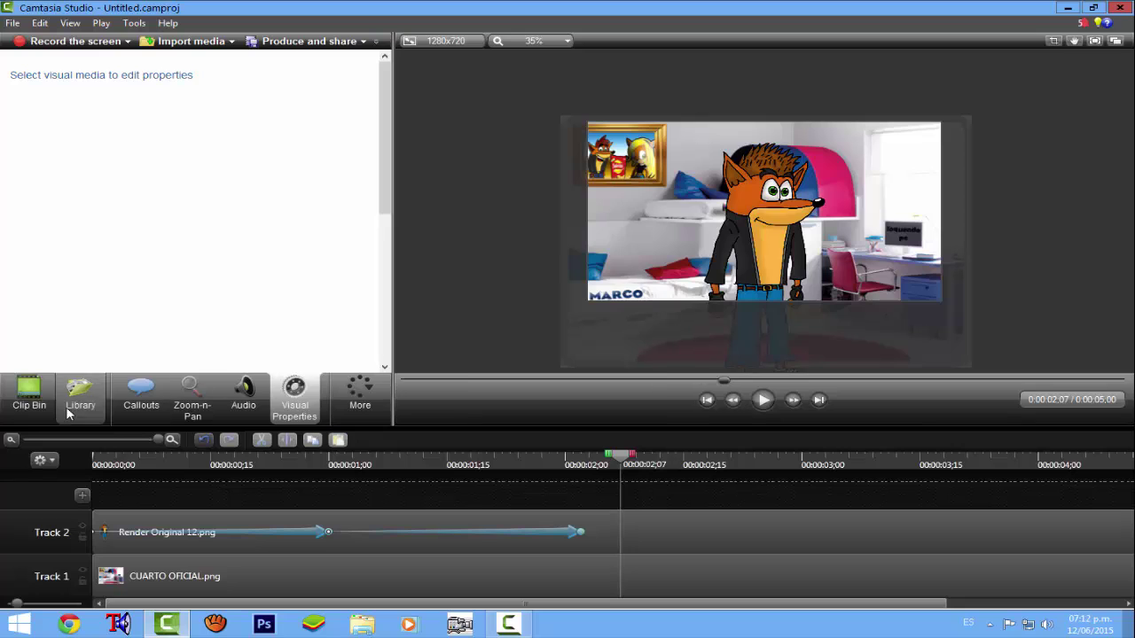
left_click(29, 395)
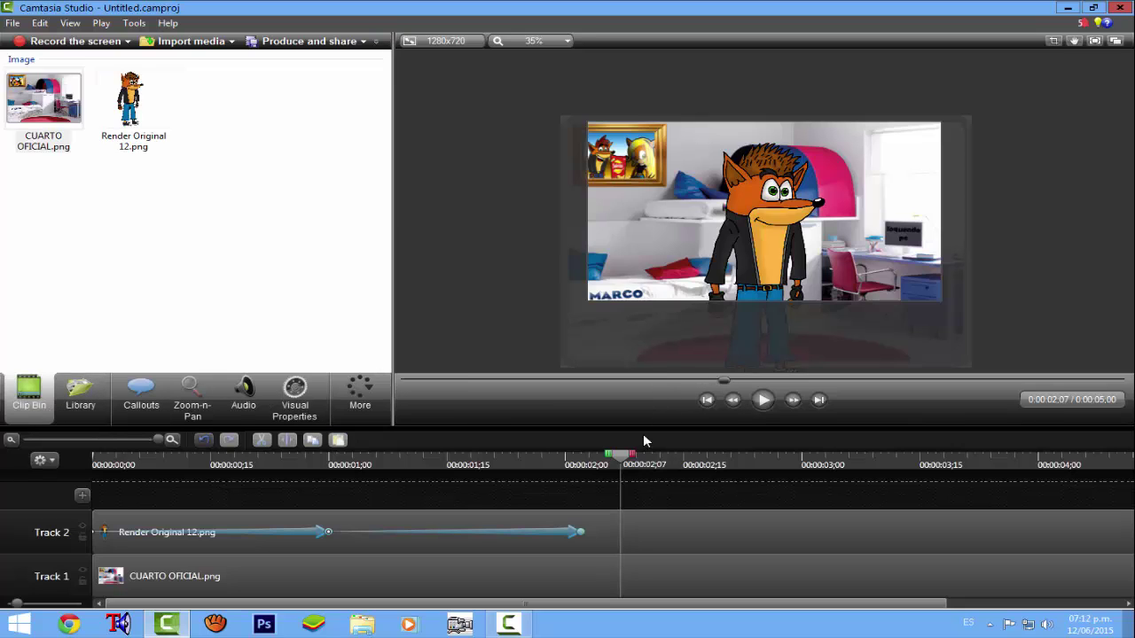
left_click(588, 465)
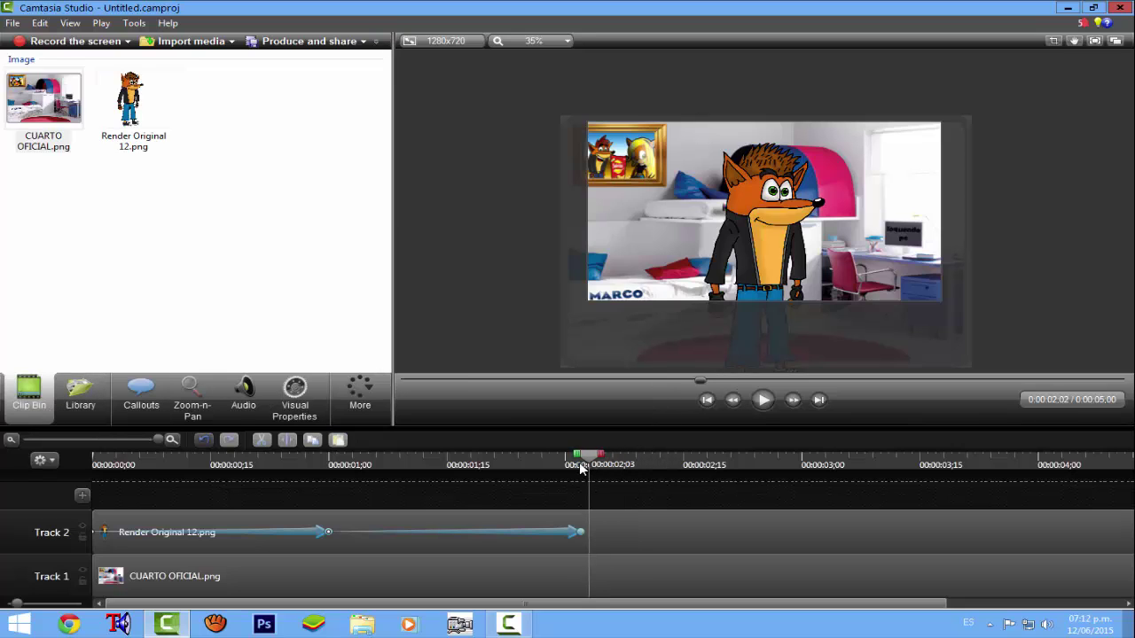
left_click(581, 464)
left_click_drag(158, 439, 111, 439)
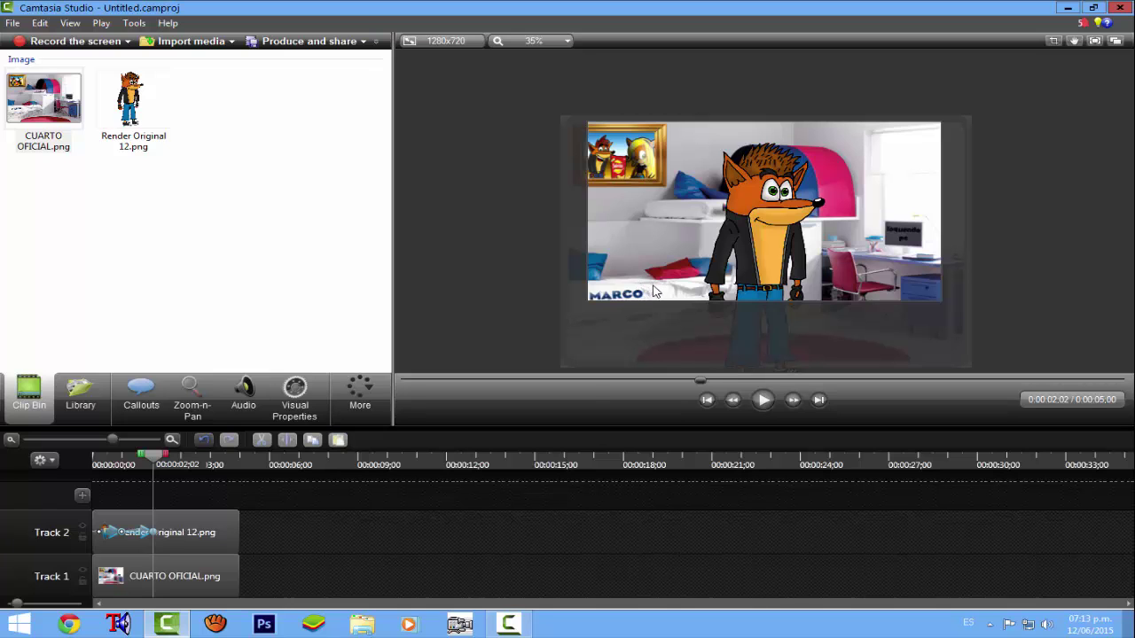
left_click(519, 618)
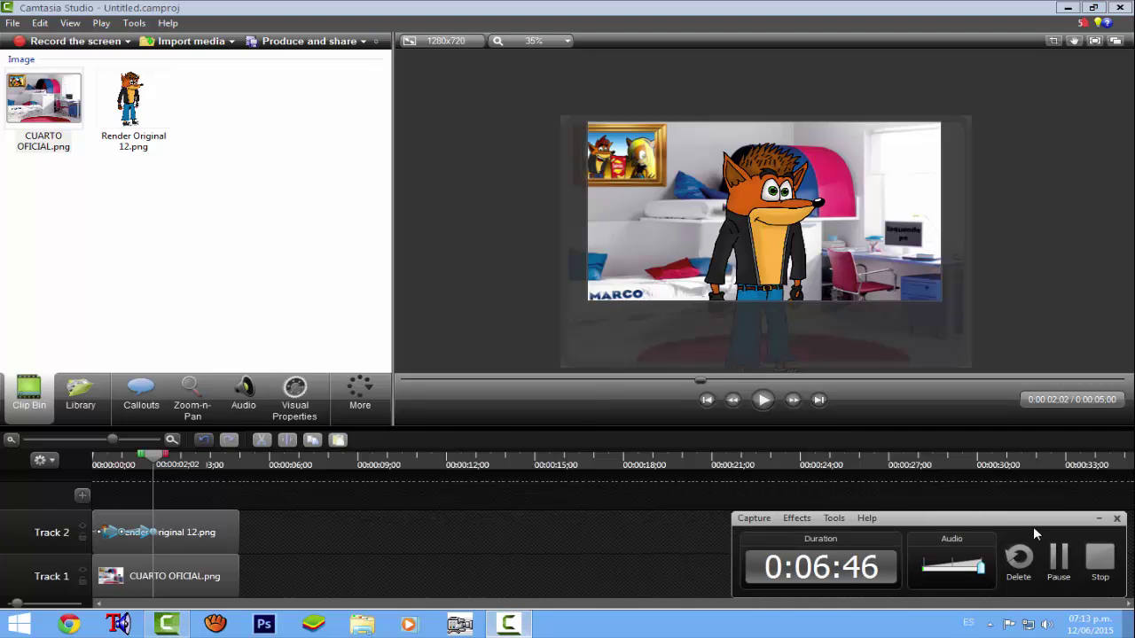